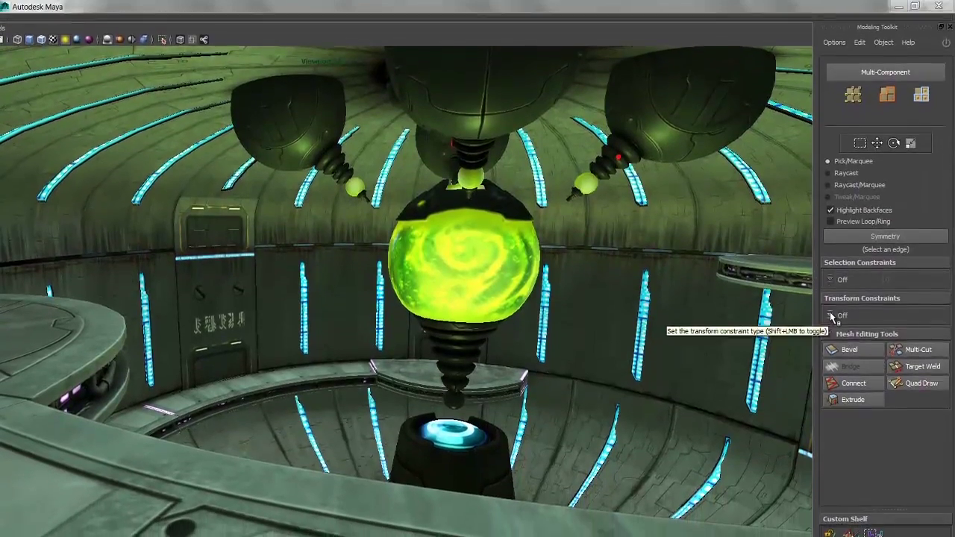
Step: Switch the sphere meshes to face selection and adjust the polygon reduction percentage of the character's suit mesh
{"action": "left_click", "coordinate": [831, 350]}
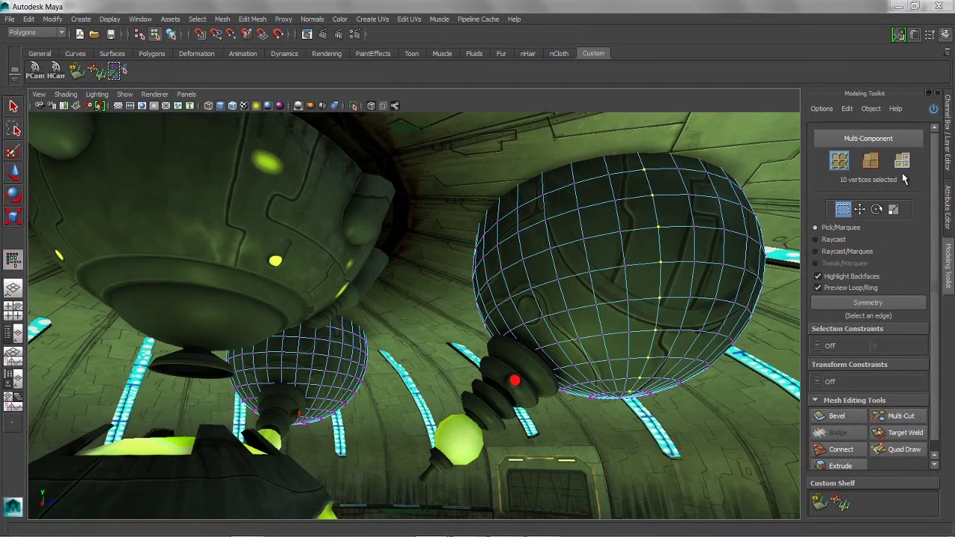
{"action": "left_click", "coordinate": [902, 160]}
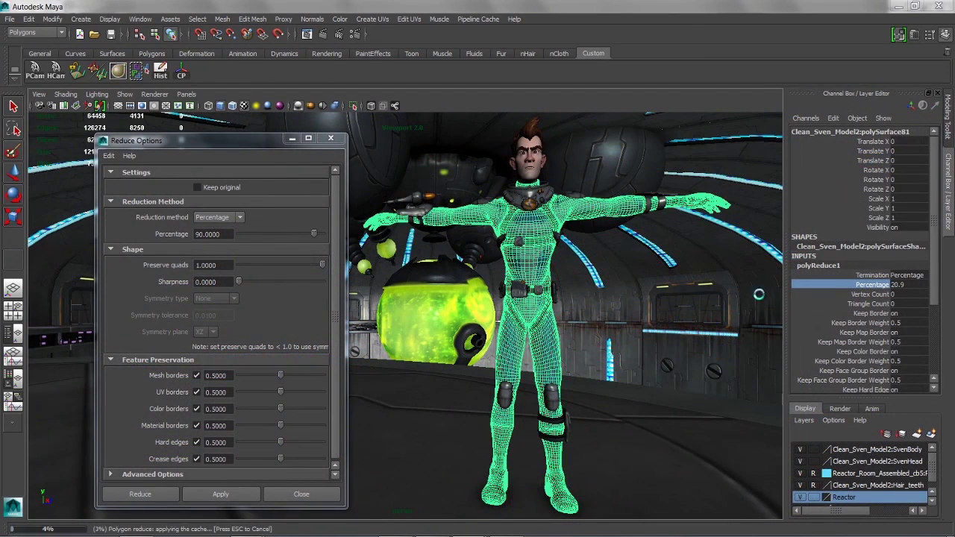
{"action": "middle_click_drag", "start_coordinate": [595, 296], "coordinate": [618, 296]}
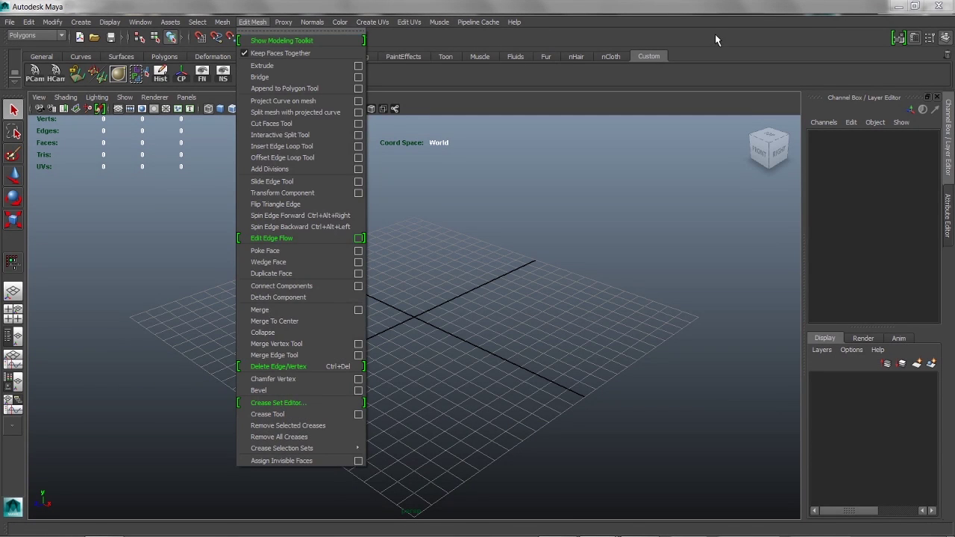
Step: Show the Modeling Toolkit and use Quad Draw to build a curved strip of four quads from points on the grid
{"action": "left_click", "coordinate": [715, 39]}
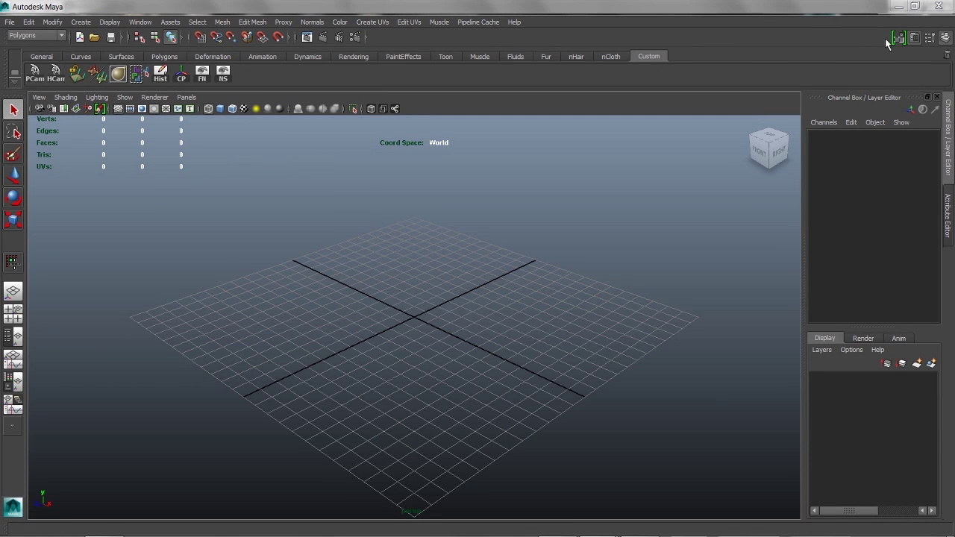
{"action": "left_click", "coordinate": [899, 38]}
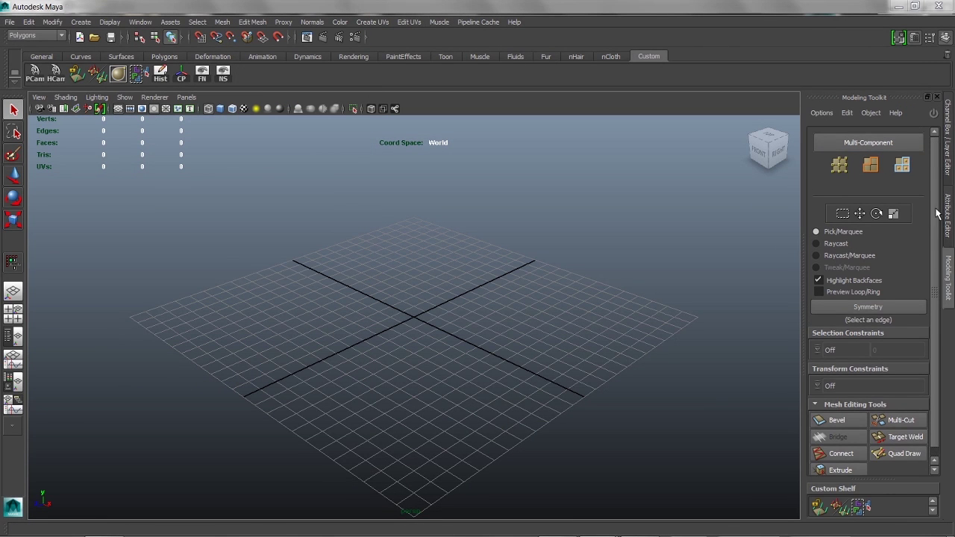
{"action": "left_click", "coordinate": [903, 445]}
{"action": "left_click_drag", "start_coordinate": [424, 351], "coordinate": [381, 347], "text": "alt"}
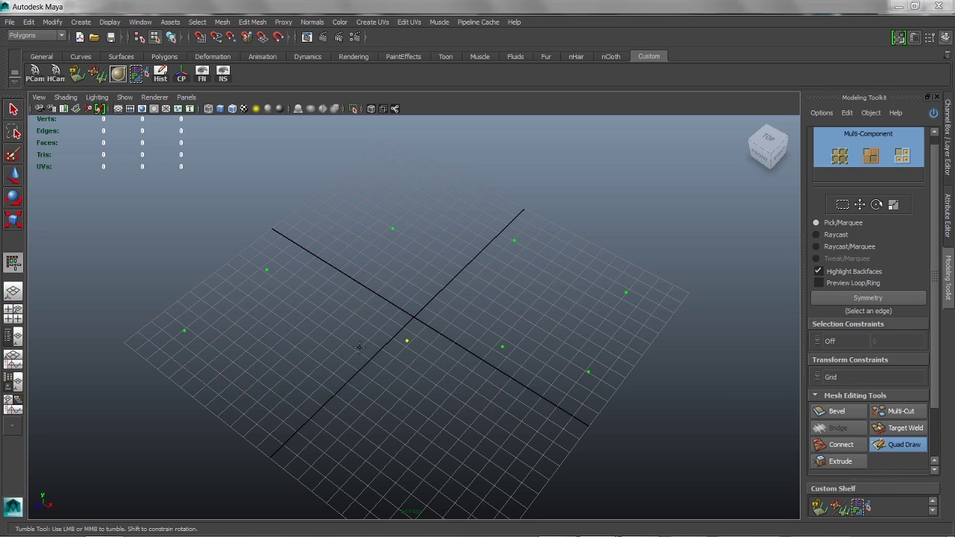
{"action": "left_click", "coordinate": [273, 354], "text": "shift"}
{"action": "left_click", "coordinate": [360, 300], "text": "shift"}
{"action": "left_click", "coordinate": [475, 278], "text": "shift"}
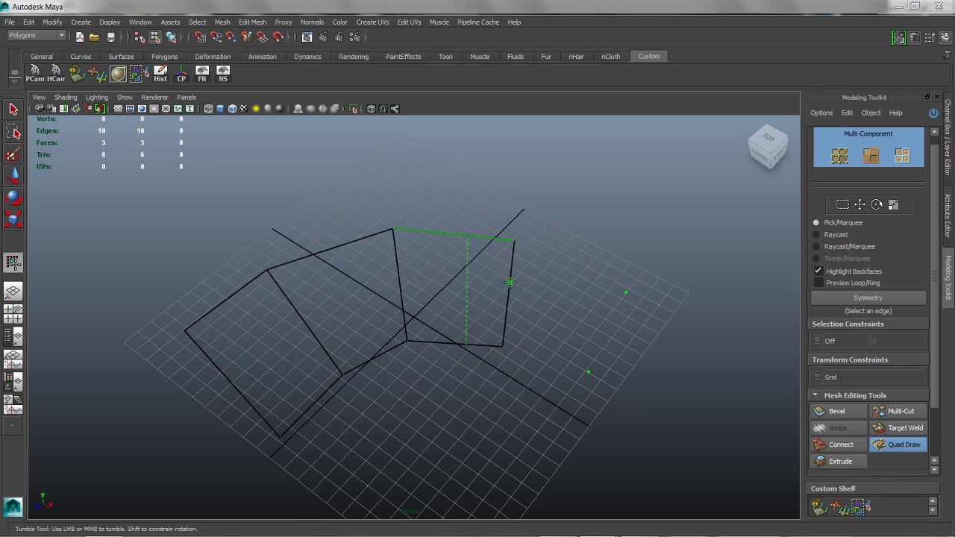
{"action": "left_click", "coordinate": [570, 302], "text": "shift"}
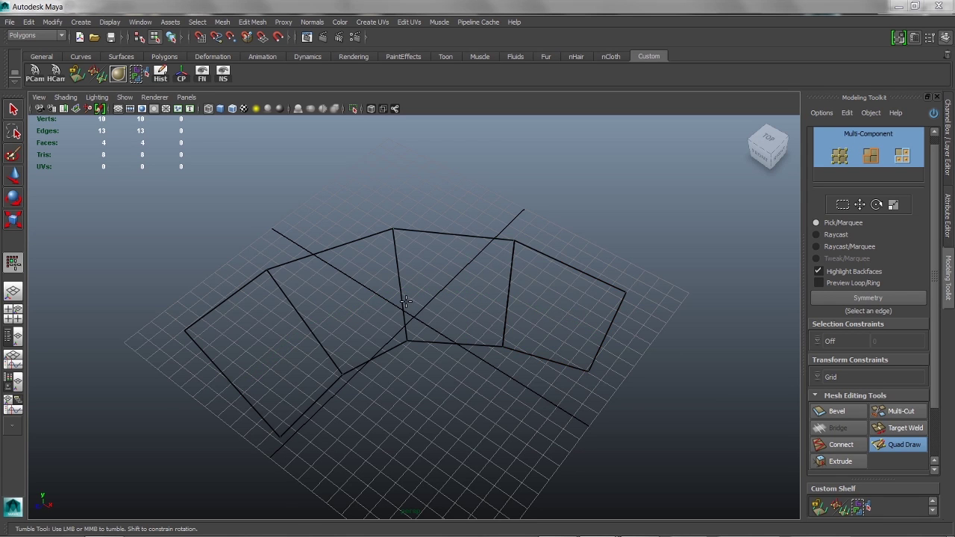
Step: Insert two lengthwise edge loops along the quad strip and one crosswise loop through its leftmost section
{"action": "left_click", "coordinate": [202, 345], "text": "ctrl"}
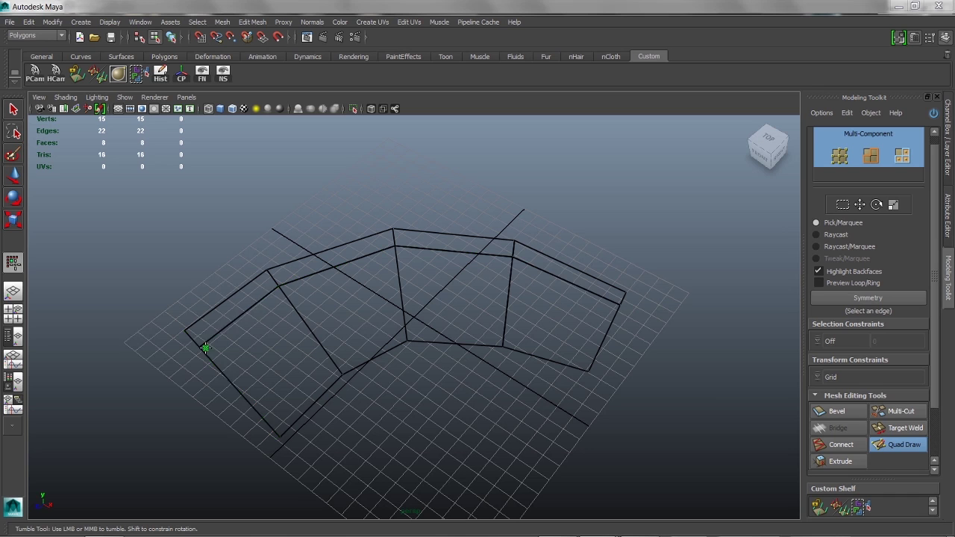
{"action": "left_click", "coordinate": [264, 343], "text": "ctrl"}
{"action": "left_click", "coordinate": [286, 343], "text": "ctrl"}
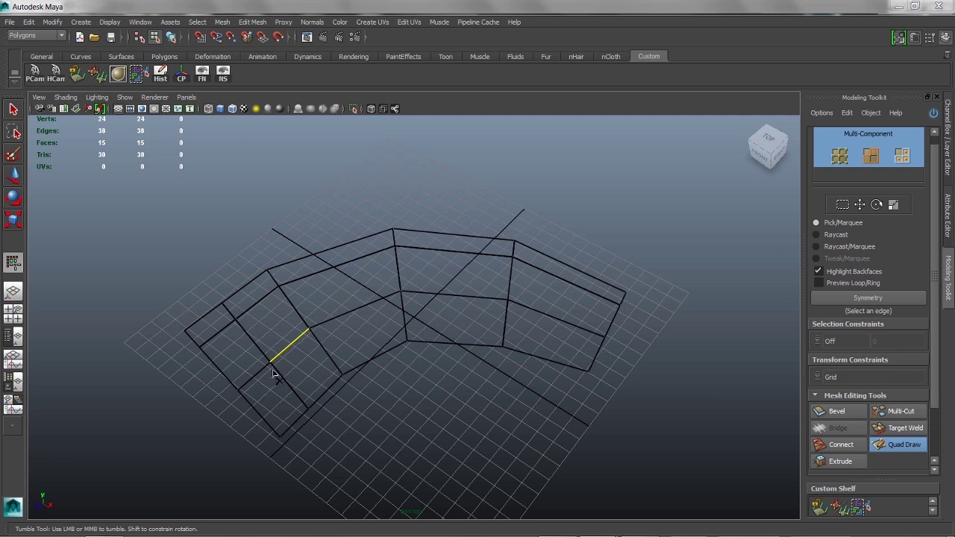
Step: Delete edges and vertices along the inner side of the strip's lower-left end with Quad Draw
{"action": "left_click", "coordinate": [281, 405], "text": "ctrl+shift"}
{"action": "left_click", "coordinate": [327, 391], "text": "ctrl+shift"}
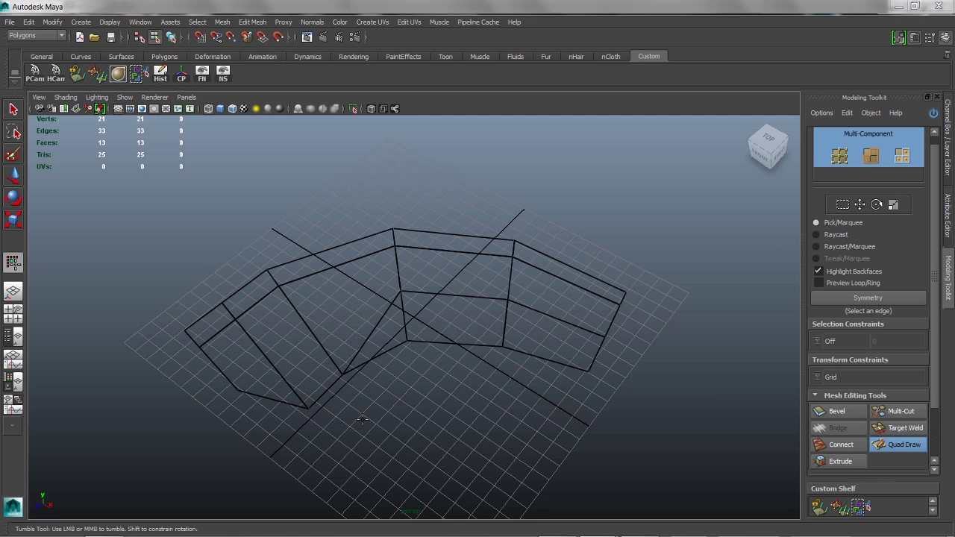
{"action": "left_click", "coordinate": [391, 342], "text": "ctrl+shift"}
Step: Fill the gap along the strip's lower-left inner side with three new quads
{"action": "left_click", "coordinate": [292, 435], "text": "shift"}
{"action": "left_click", "coordinate": [357, 407], "text": "shift"}
{"action": "left_click", "coordinate": [381, 365], "text": "shift"}
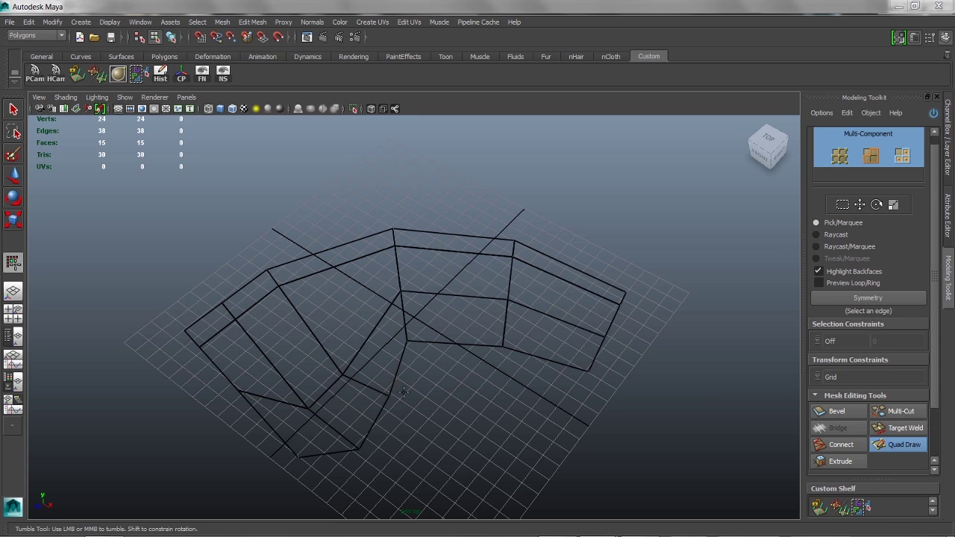
Step: Reposition the vertices around the rebuilt lower-left quads to even out the strip's topology
{"action": "left_click_drag", "start_coordinate": [309, 407], "coordinate": [310, 382]}
{"action": "left_click_drag", "start_coordinate": [353, 404], "coordinate": [336, 386]}
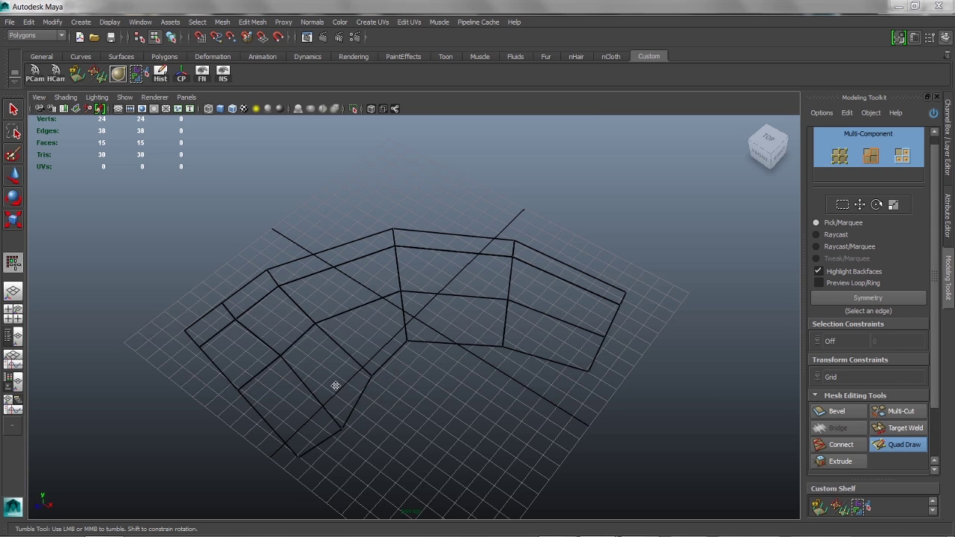
{"action": "left_click_drag", "start_coordinate": [306, 418], "coordinate": [292, 409]}
{"action": "left_click_drag", "start_coordinate": [373, 331], "coordinate": [369, 323]}
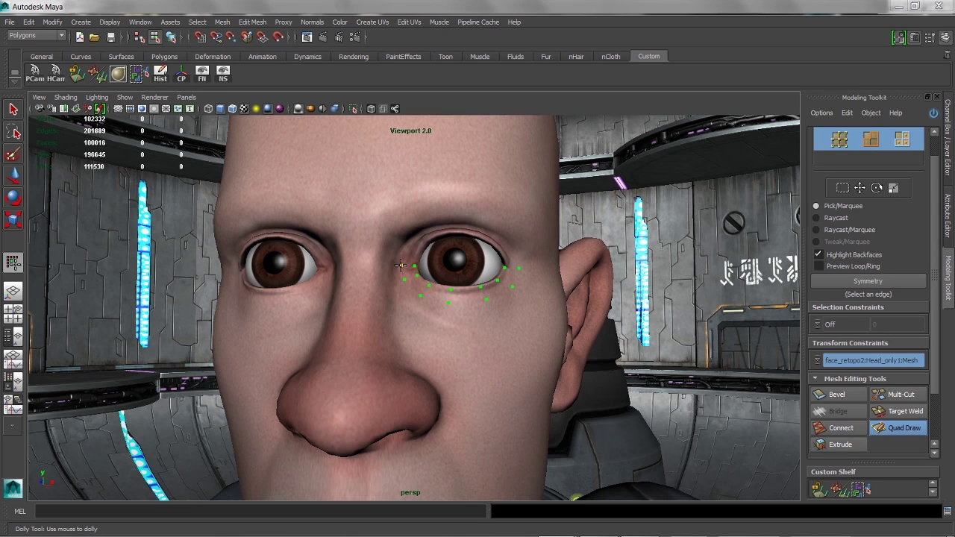
Step: Fill quads between the points placed on the head surface along the lower eyelid's outer half
{"action": "left_click", "coordinate": [473, 292], "text": "shift"}
{"action": "left_click", "coordinate": [497, 284], "text": "shift"}
{"action": "left_click", "coordinate": [508, 273], "text": "shift"}
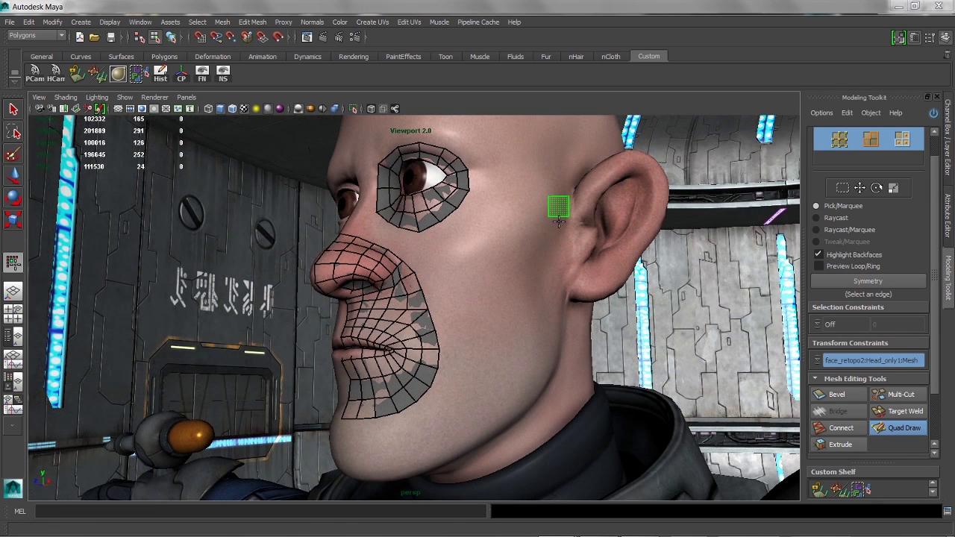
Step: Draw a strip of quads on the head from in front of the ear down along the jaw to the chin
{"action": "mouse_move", "coordinate": [558, 237]}
{"action": "left_mouse_down"}
{"action": "mouse_move", "coordinate": [537, 369]}
{"action": "mouse_move", "coordinate": [511, 403]}
{"action": "mouse_move", "coordinate": [450, 443]}
{"action": "mouse_move", "coordinate": [363, 466]}
{"action": "left_mouse_up"}
{"action": "left_click_drag", "start_coordinate": [515, 224], "coordinate": [514, 240]}
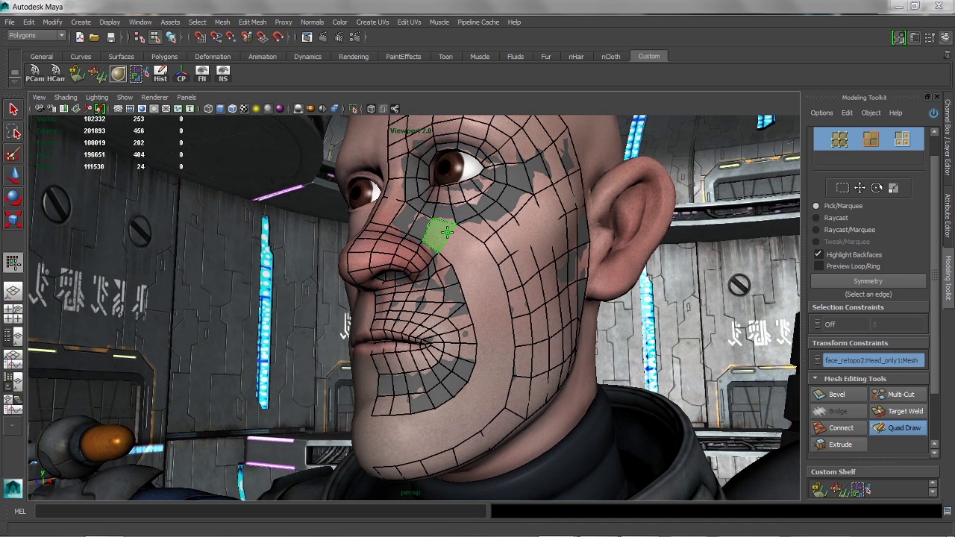
Step: Fill a band of quads from beside the nose down the cheek and around the mouth to the chin
{"action": "left_click", "coordinate": [447, 233], "text": "shift"}
{"action": "left_click", "coordinate": [464, 244], "text": "shift"}
{"action": "left_click", "coordinate": [479, 263], "text": "shift"}
{"action": "left_click", "coordinate": [488, 281], "text": "shift"}
{"action": "left_click", "coordinate": [495, 306], "text": "shift"}
{"action": "left_click", "coordinate": [499, 332], "text": "shift"}
{"action": "left_click", "coordinate": [497, 360], "text": "shift"}
{"action": "left_click", "coordinate": [489, 384], "text": "shift"}
{"action": "left_click", "coordinate": [477, 404], "text": "shift"}
{"action": "left_click", "coordinate": [456, 422], "text": "shift"}
{"action": "left_click", "coordinate": [430, 432], "text": "shift"}
{"action": "left_click", "coordinate": [404, 438], "text": "shift"}
{"action": "left_click", "coordinate": [381, 439], "text": "shift"}
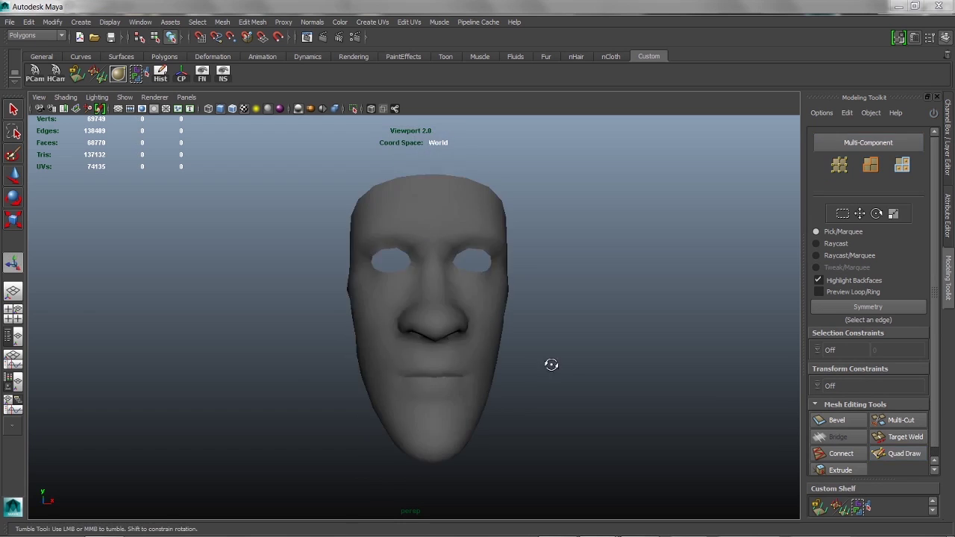
{"action": "left_click_drag", "start_coordinate": [550, 363], "coordinate": [488, 364], "text": "alt"}
{"action": "left_click", "coordinate": [474, 335]}
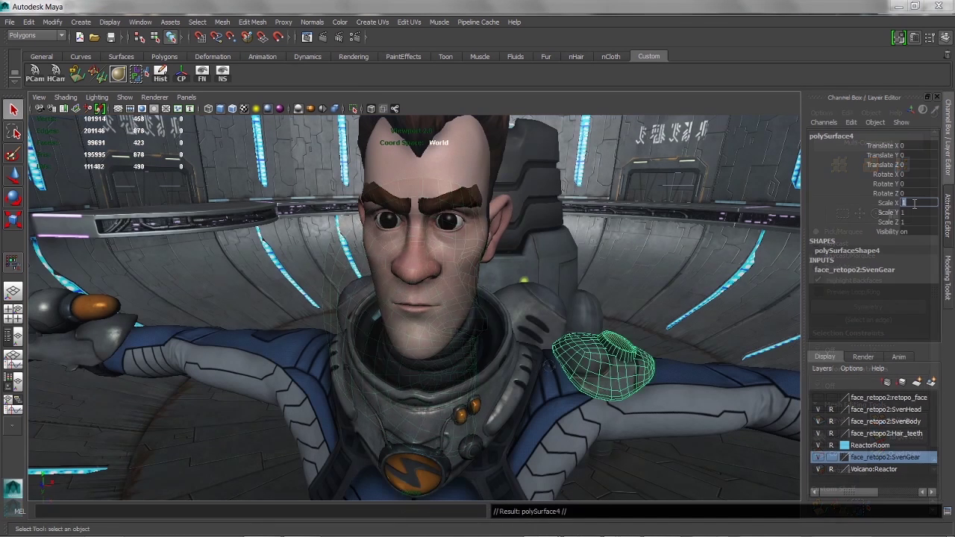
Step: Mirror the shoulder pad by setting Scale X to -1 and freeze its translate, rotate and scale with Preserve normals on
{"action": "key", "text": "Return"}
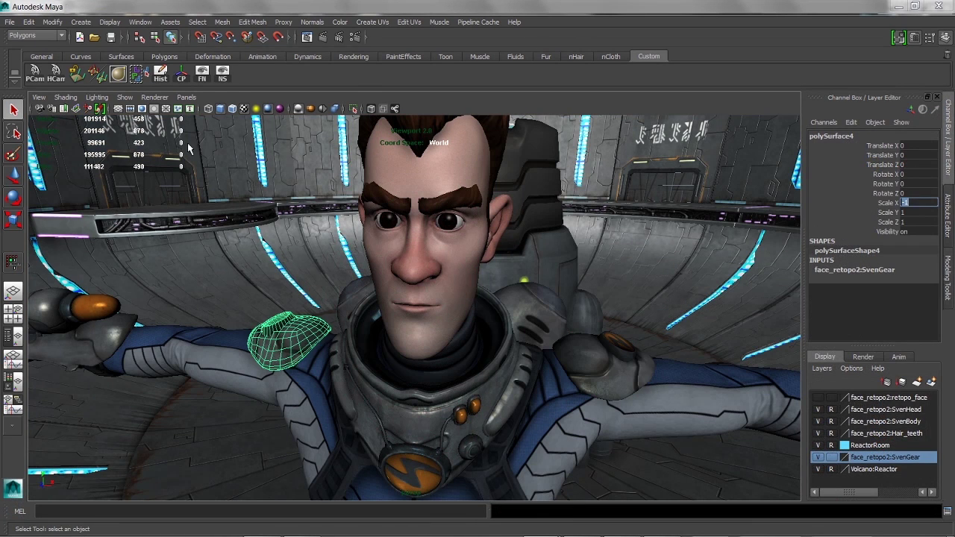
{"action": "left_click", "coordinate": [51, 23]}
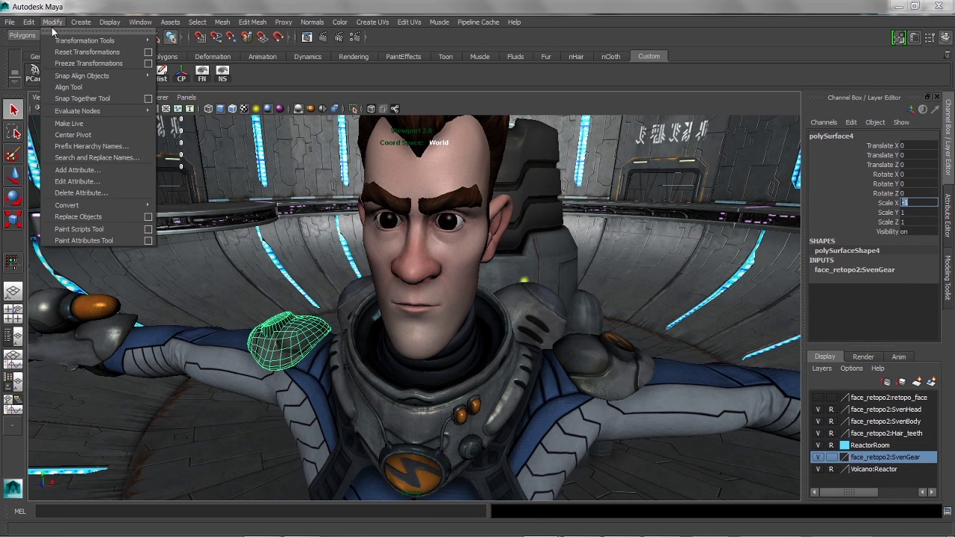
{"action": "left_click", "coordinate": [145, 64]}
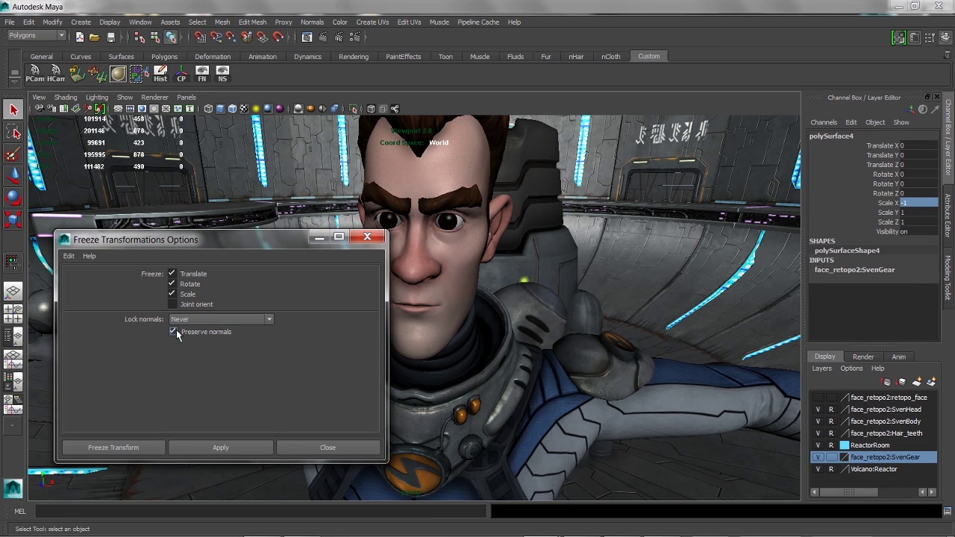
{"action": "left_click", "coordinate": [141, 447]}
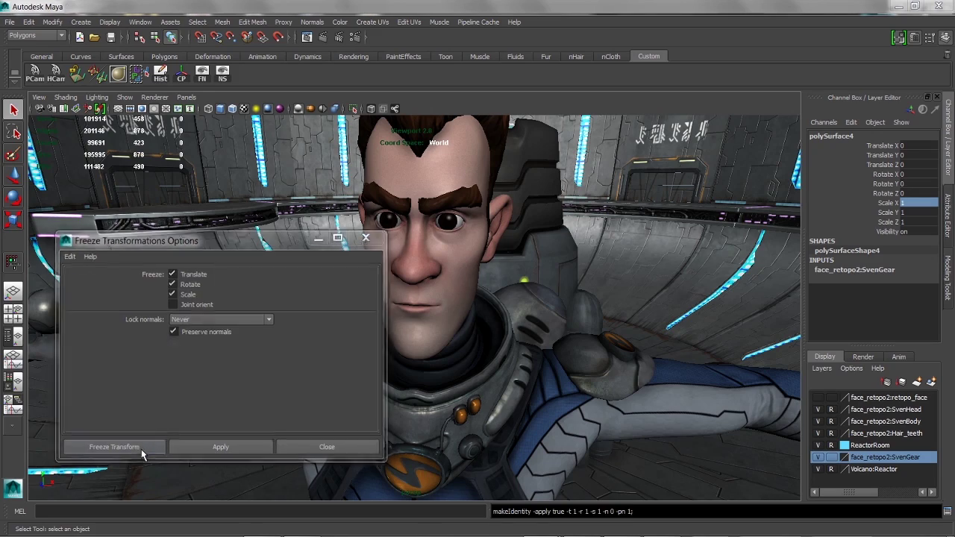
{"action": "left_click", "coordinate": [205, 77]}
{"action": "left_click_drag", "start_coordinate": [270, 279], "coordinate": [284, 265], "text": "alt"}
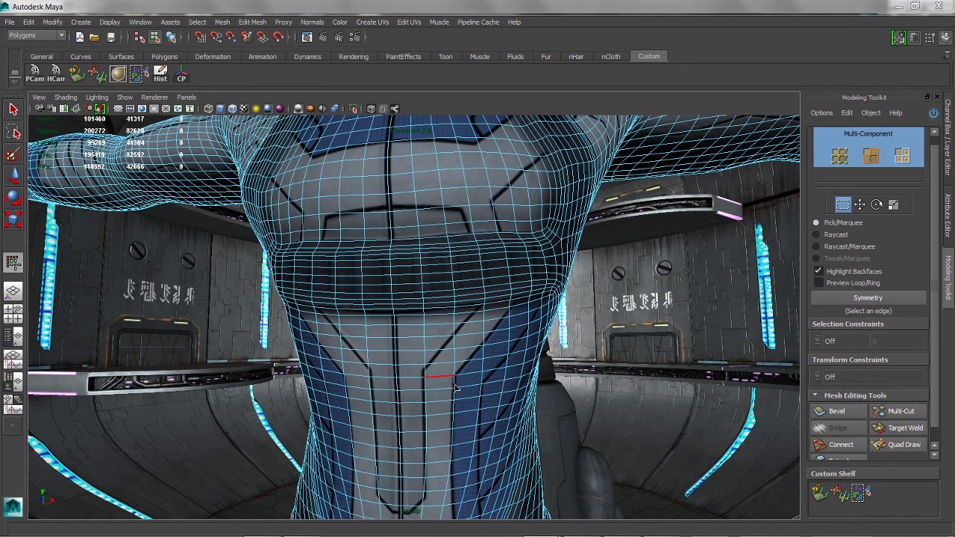
Step: Activate the Move transform for the suit mesh and use Raycast picking on the chest edges
{"action": "left_click", "coordinate": [860, 205]}
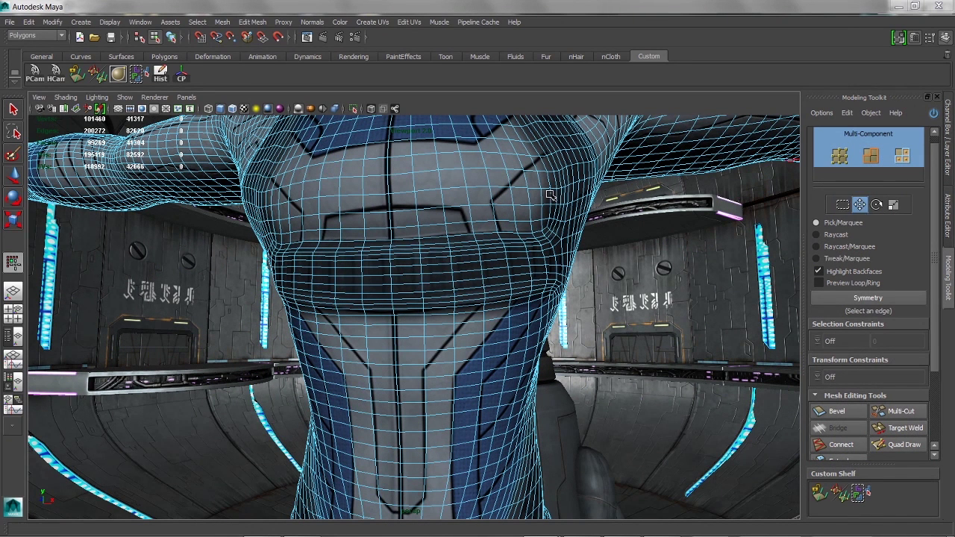
{"action": "right_click_drag", "start_coordinate": [461, 228], "coordinate": [349, 258], "text": "alt"}
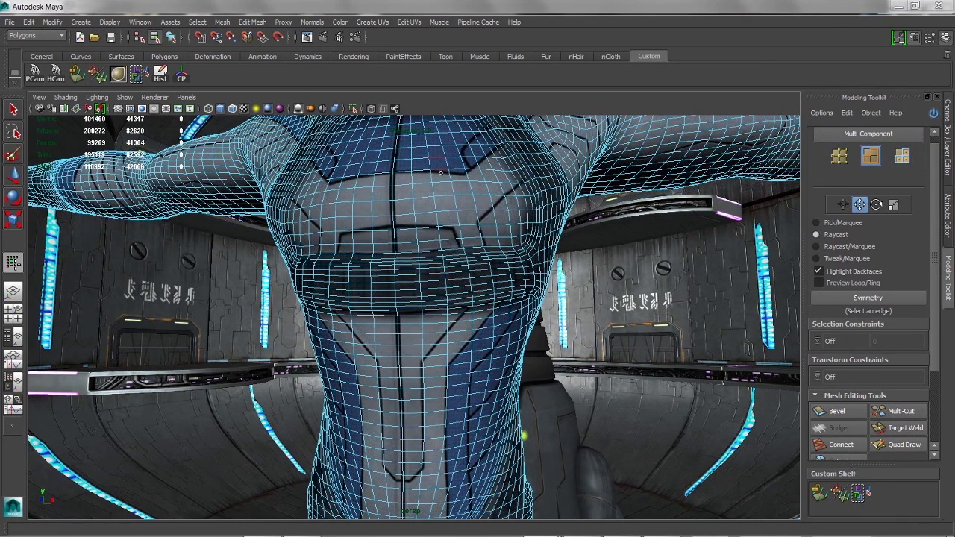
{"action": "key", "text": "Tab"}
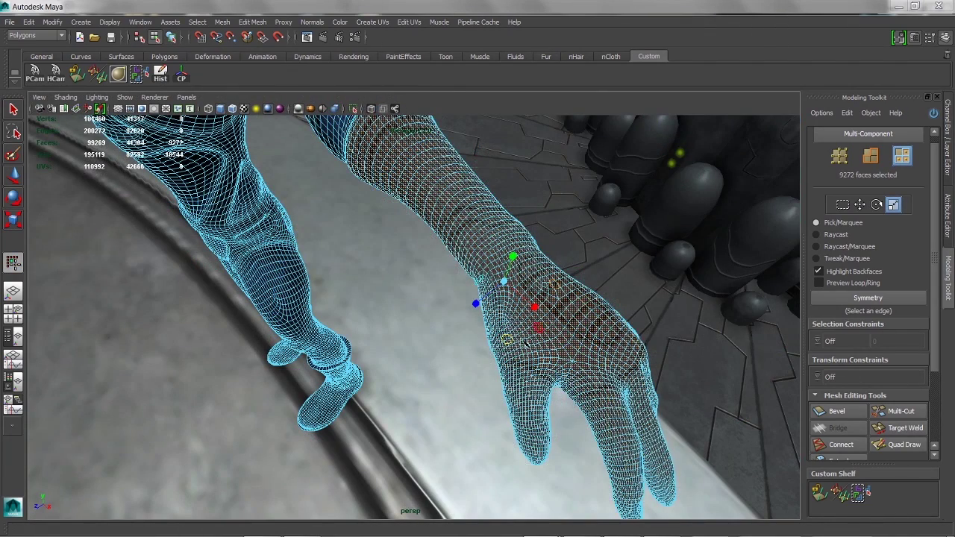
Step: Try scaling the selected hand and forearm faces along different planes
{"action": "mouse_move", "coordinate": [506, 355]}
{"action": "middle_mouse_down"}
{"action": "mouse_move", "coordinate": [512, 363]}
{"action": "mouse_move", "coordinate": [511, 350]}
{"action": "mouse_move", "coordinate": [521, 352]}
{"action": "middle_mouse_up"}
{"action": "key", "text": "ctrl+z"}
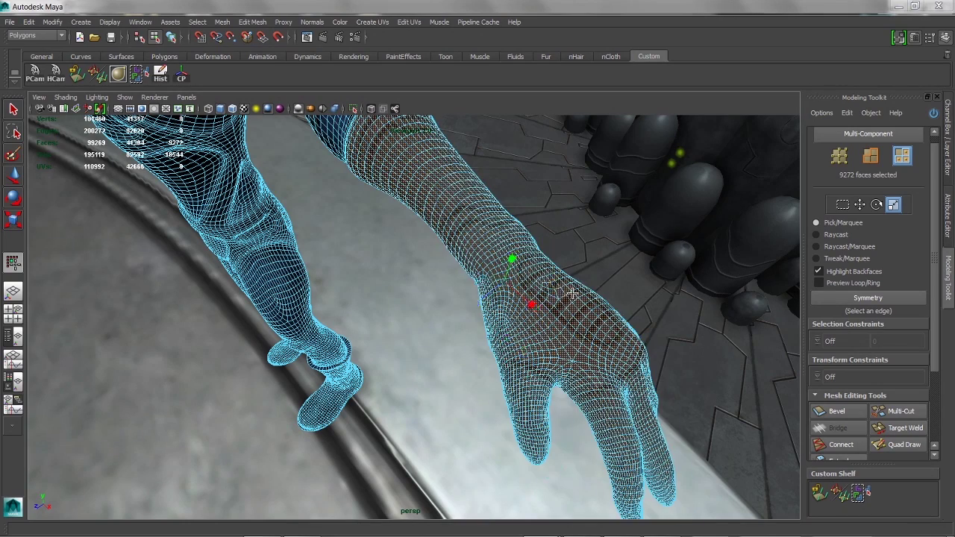
{"action": "middle_click_drag", "start_coordinate": [563, 289], "coordinate": [584, 299]}
{"action": "key", "text": "ctrl+z"}
{"action": "middle_click_drag", "start_coordinate": [508, 349], "coordinate": [505, 338]}
Step: Move the selected hand and forearm faces outward along the X axis, away from the upper arm
{"action": "right_click_drag", "start_coordinate": [470, 341], "coordinate": [437, 341], "text": "alt"}
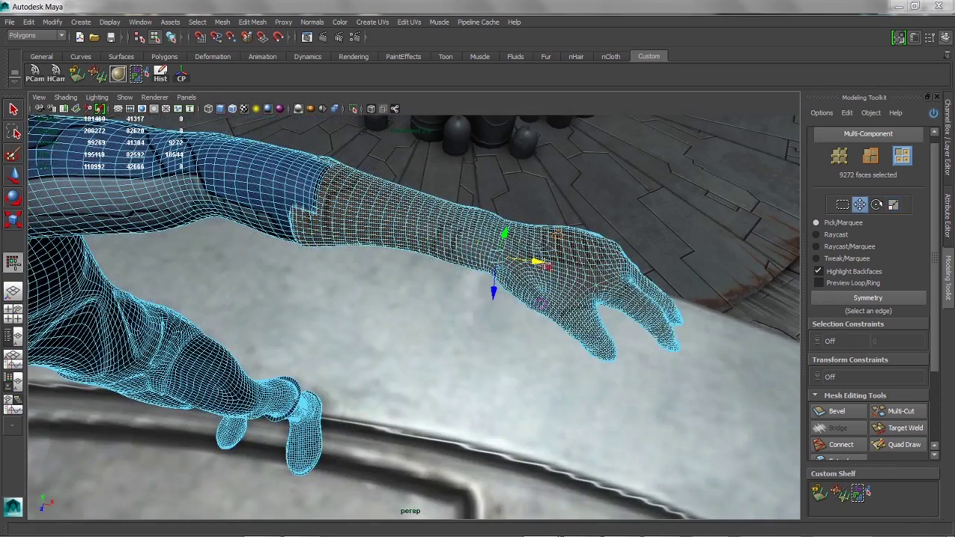
{"action": "left_click_drag", "start_coordinate": [547, 263], "coordinate": [574, 266]}
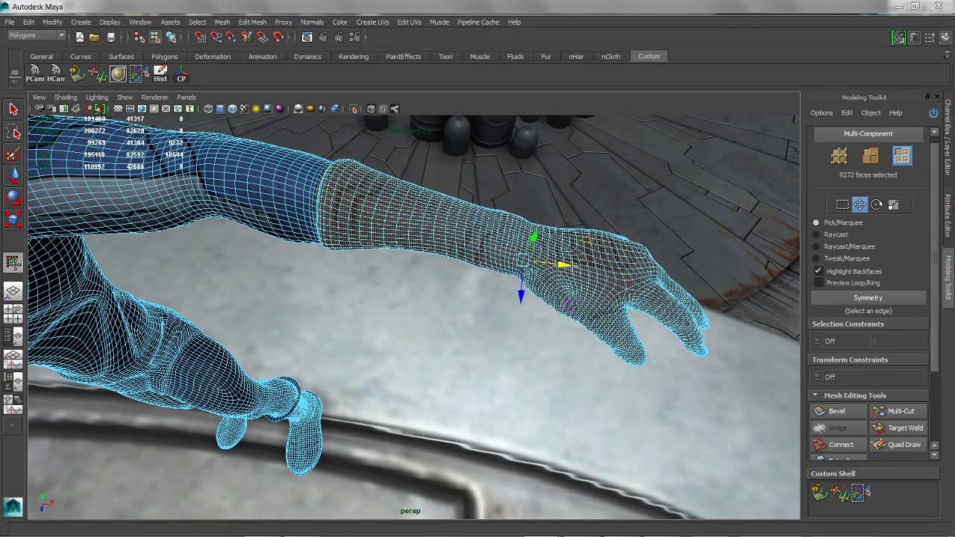
{"action": "left_click_drag", "start_coordinate": [538, 312], "coordinate": [495, 307], "text": "alt"}
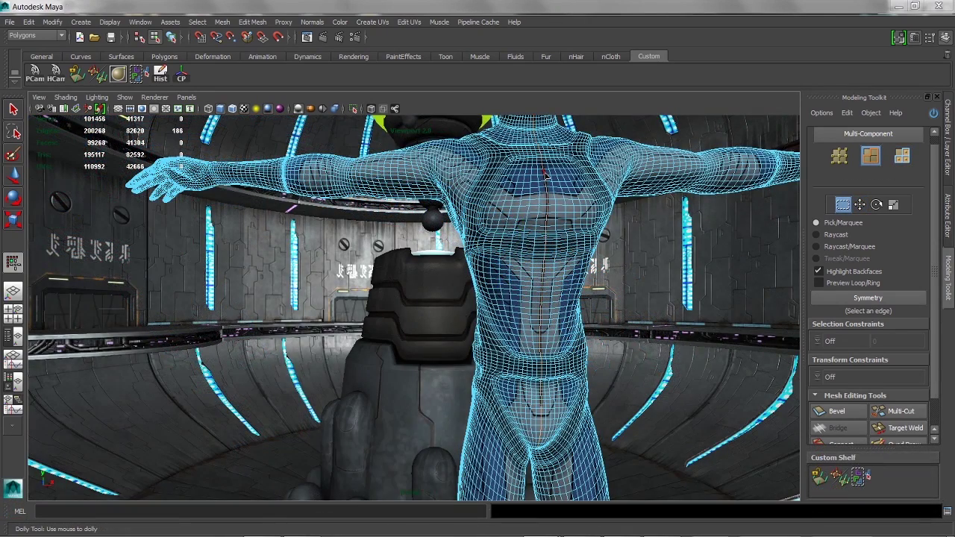
Step: Enable Symmetry from the suit's selected centre edge loop and select the lower-leg and boot vertices on both sides
{"action": "left_click_drag", "start_coordinate": [429, 234], "coordinate": [410, 238], "text": "alt"}
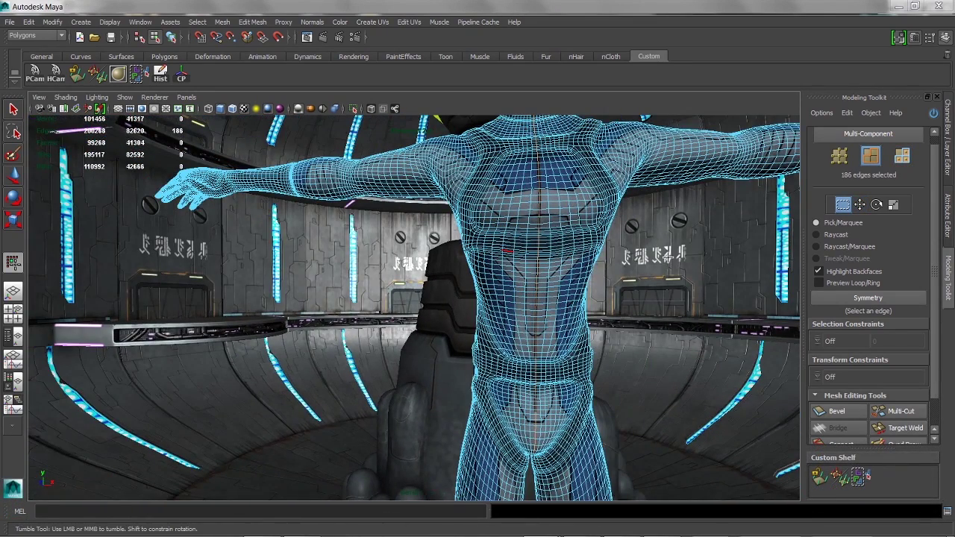
{"action": "left_click", "coordinate": [858, 298]}
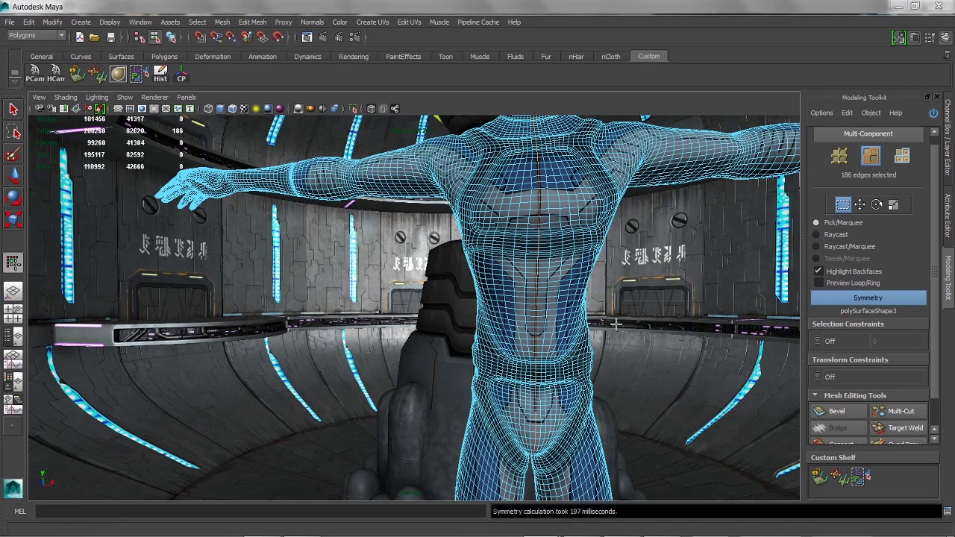
{"action": "right_click_drag", "start_coordinate": [640, 331], "coordinate": [516, 300], "text": "alt"}
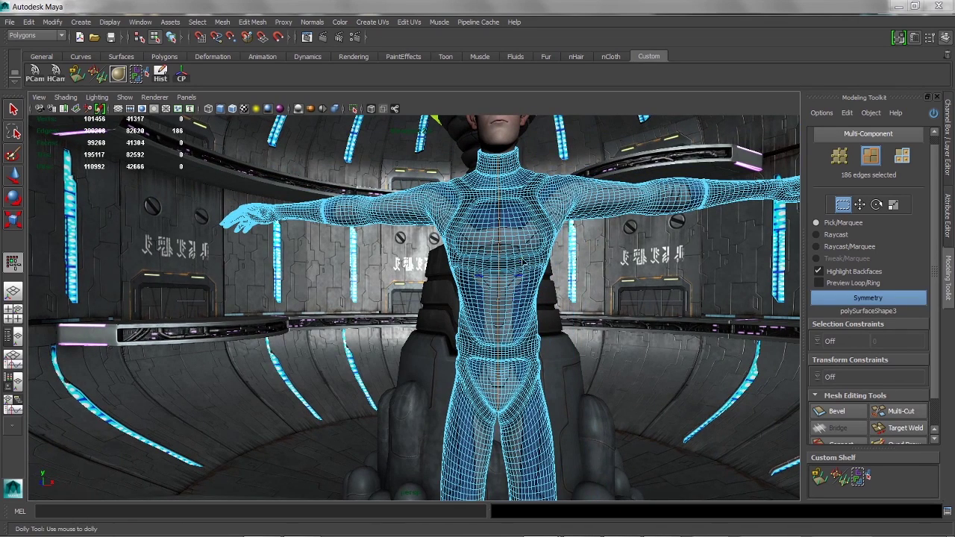
{"action": "left_click", "coordinate": [867, 142]}
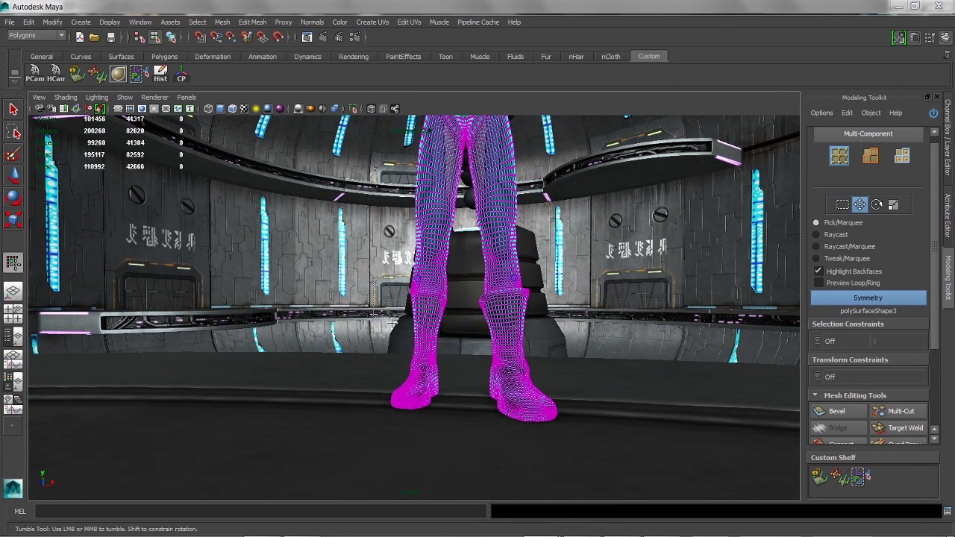
{"action": "left_click_drag", "start_coordinate": [373, 295], "coordinate": [463, 420]}
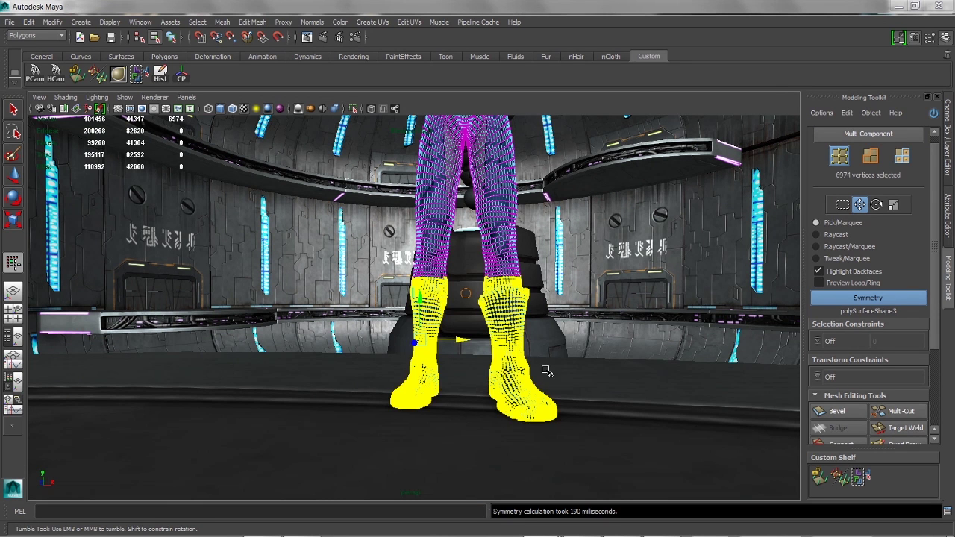
Step: Symmetrize the selected lower-leg and boot vertices so the mesh topology is copied across the suit's symmetry axis
{"action": "left_click", "coordinate": [847, 113]}
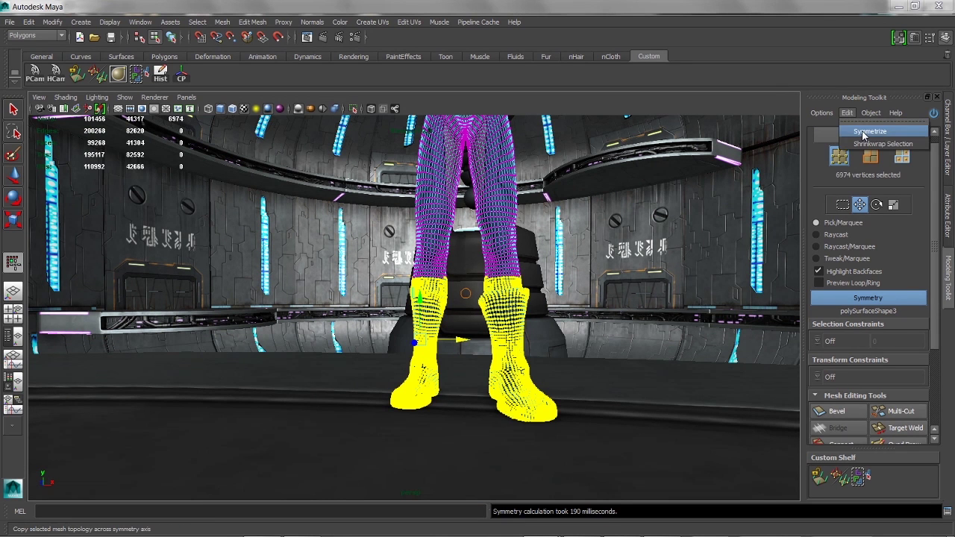
{"action": "left_click", "coordinate": [865, 131]}
{"action": "left_click_drag", "start_coordinate": [569, 269], "coordinate": [634, 295], "text": "alt"}
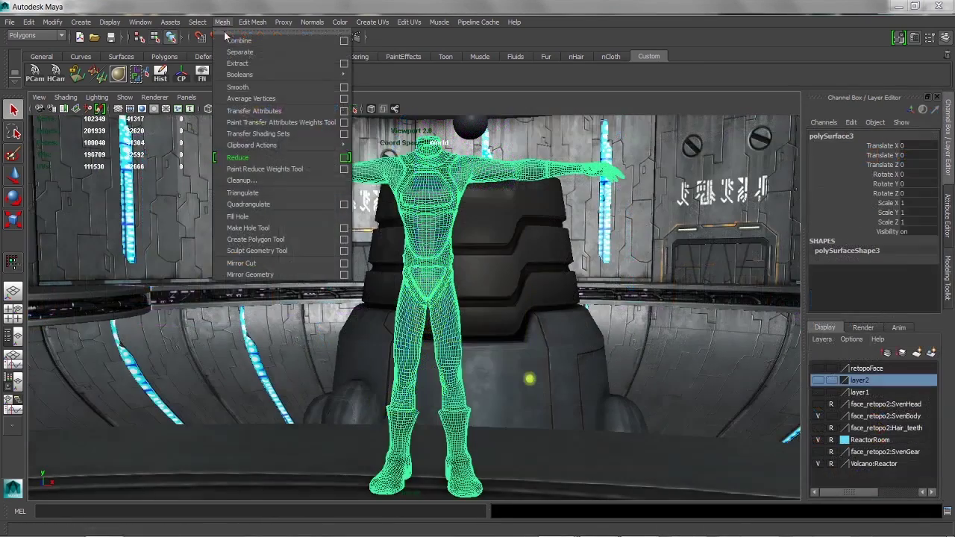
Step: Open the Reduce options for the suit mesh, set a 90 percent reduction, and review the feature preservation settings
{"action": "left_click", "coordinate": [344, 158]}
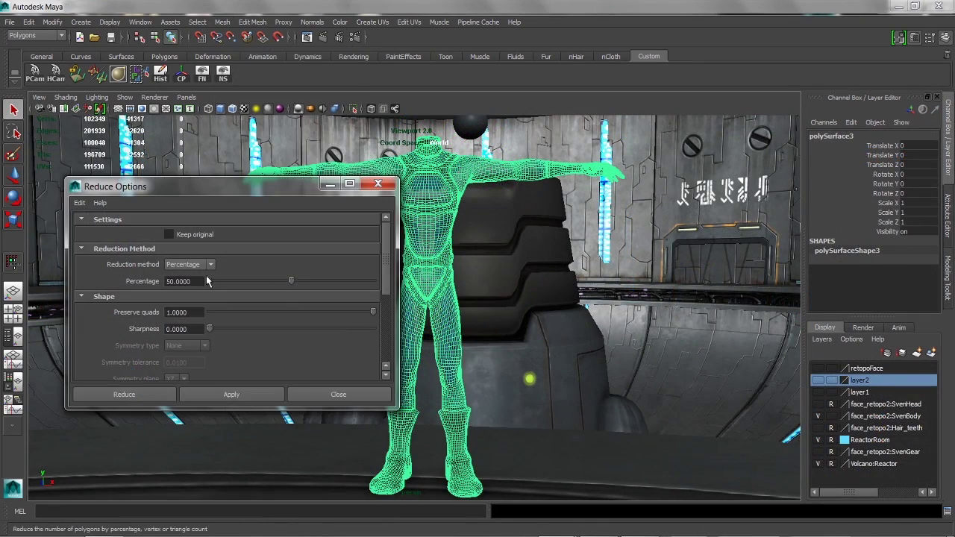
{"action": "double_click", "coordinate": [197, 283]}
{"action": "type", "text": "90"}
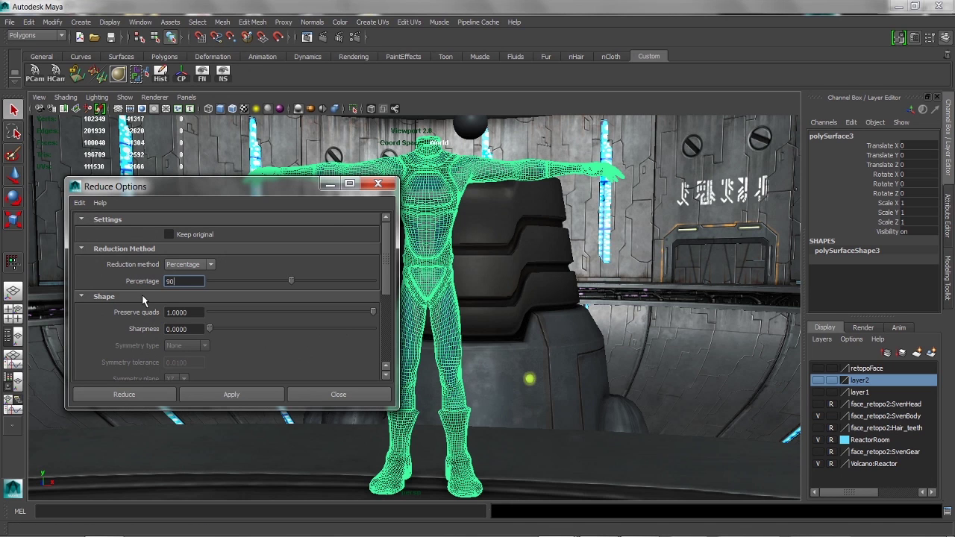
{"action": "left_click", "coordinate": [212, 265]}
{"action": "left_click", "coordinate": [226, 265]}
{"action": "left_click", "coordinate": [197, 281]}
{"action": "left_click_drag", "start_coordinate": [317, 410], "coordinate": [321, 500]}
{"action": "left_click_drag", "start_coordinate": [382, 355], "coordinate": [382, 423]}
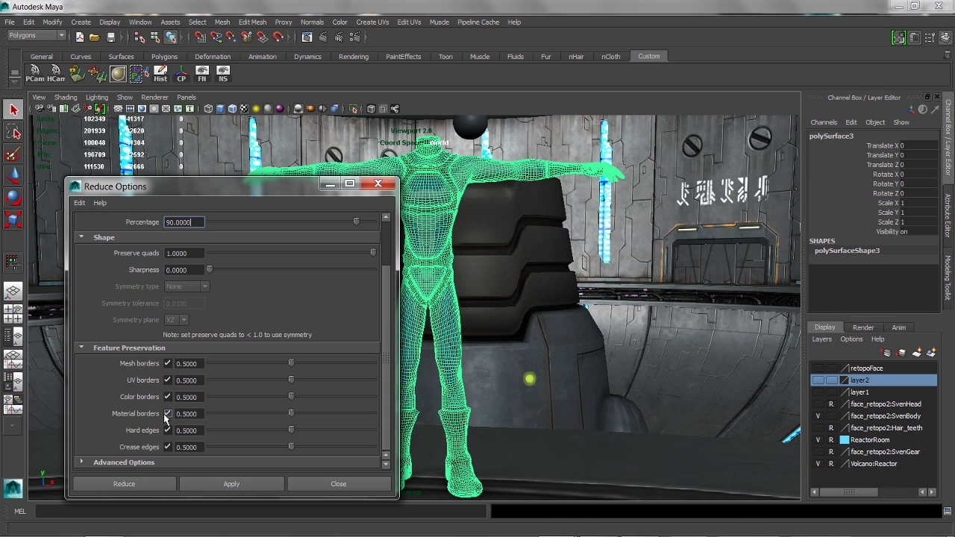
{"action": "left_click_drag", "start_coordinate": [386, 433], "coordinate": [380, 370]}
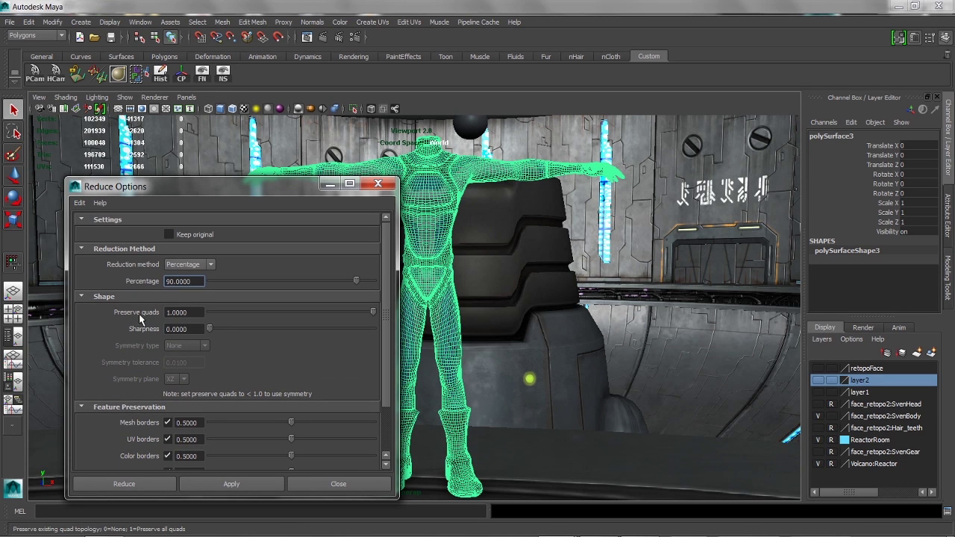
Step: Try Preserve quads at 0.5803, check the available symmetry types, and restore Preserve quads to 1
{"action": "left_click_drag", "start_coordinate": [372, 312], "coordinate": [304, 312]}
{"action": "left_click", "coordinate": [204, 348]}
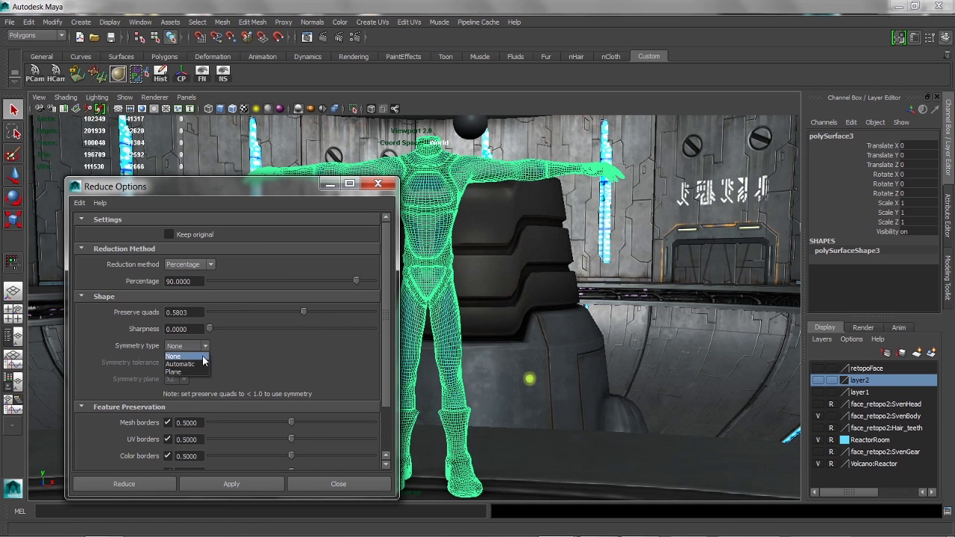
{"action": "left_click", "coordinate": [186, 312]}
{"action": "left_click_drag", "start_coordinate": [180, 312], "coordinate": [157, 300]}
{"action": "type", "text": "1"}
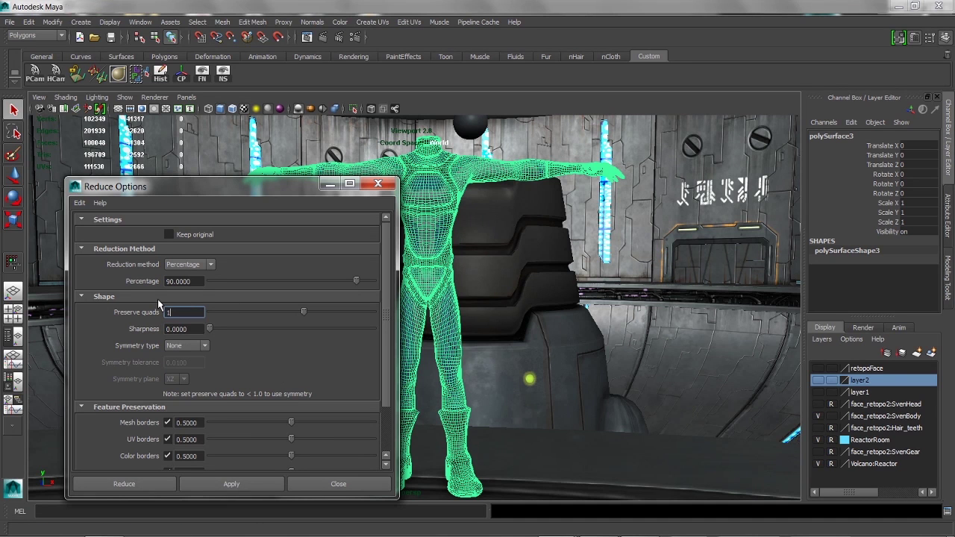
{"action": "key", "text": "Return"}
Step: Reduce the suit mesh by 90 percent and display the Percentage attribute of the resulting reduction node
{"action": "left_click", "coordinate": [203, 281]}
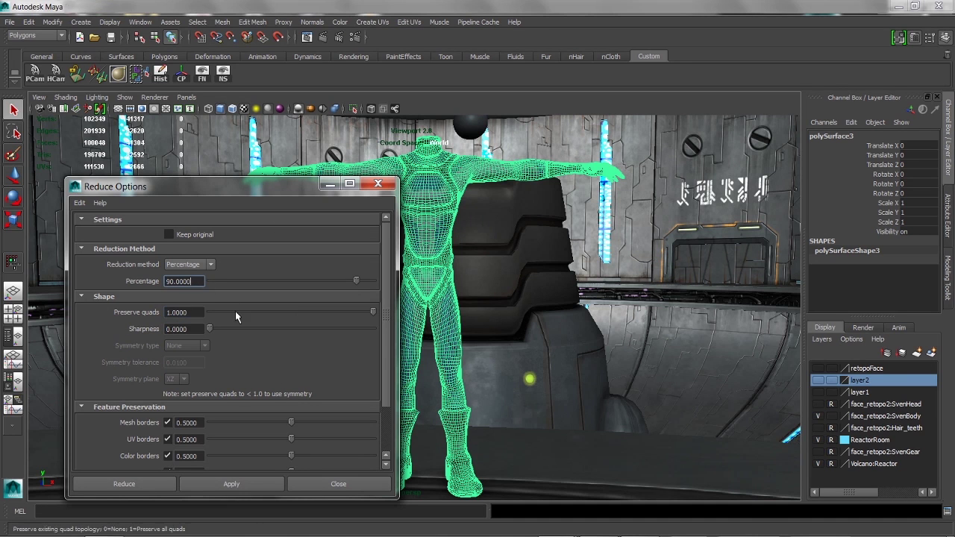
{"action": "left_click", "coordinate": [136, 481]}
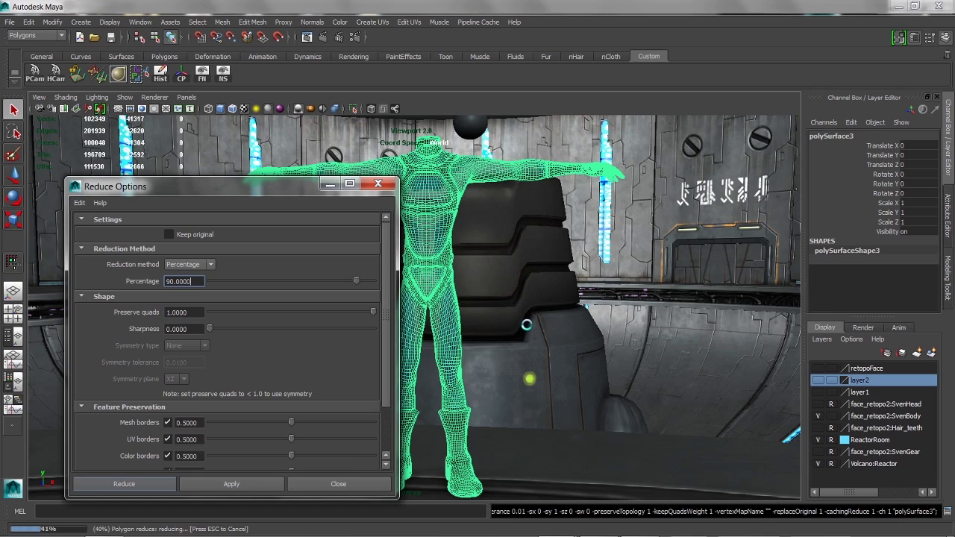
{"action": "mouse_move", "coordinate": [523, 320]}
{"action": "left_mouse_down", "text": "alt"}
{"action": "mouse_move", "coordinate": [512, 324]}
{"action": "mouse_move", "coordinate": [530, 321]}
{"action": "mouse_move", "coordinate": [520, 323]}
{"action": "left_mouse_up", "text": "alt"}
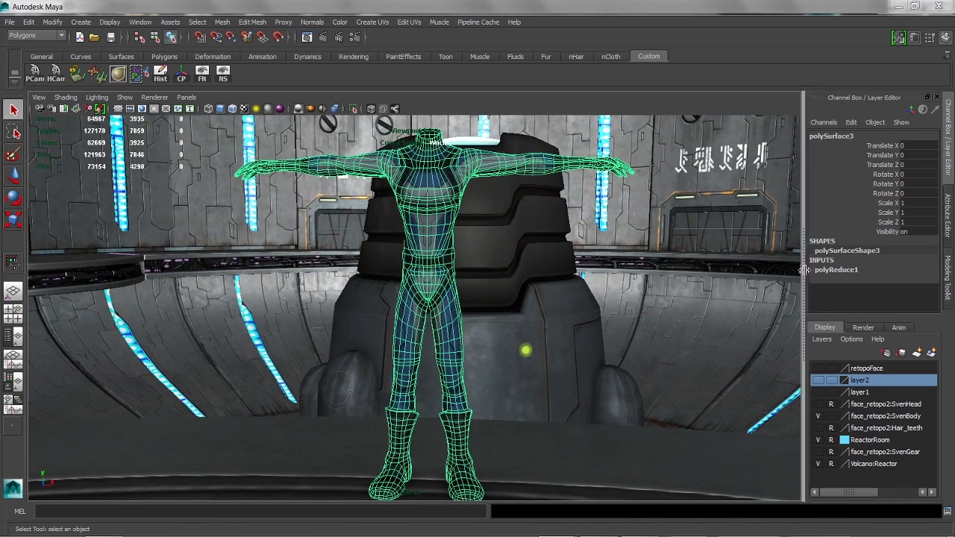
{"action": "left_click", "coordinate": [828, 270]}
{"action": "left_click_drag", "start_coordinate": [933, 183], "coordinate": [934, 234]}
{"action": "left_click", "coordinate": [876, 171]}
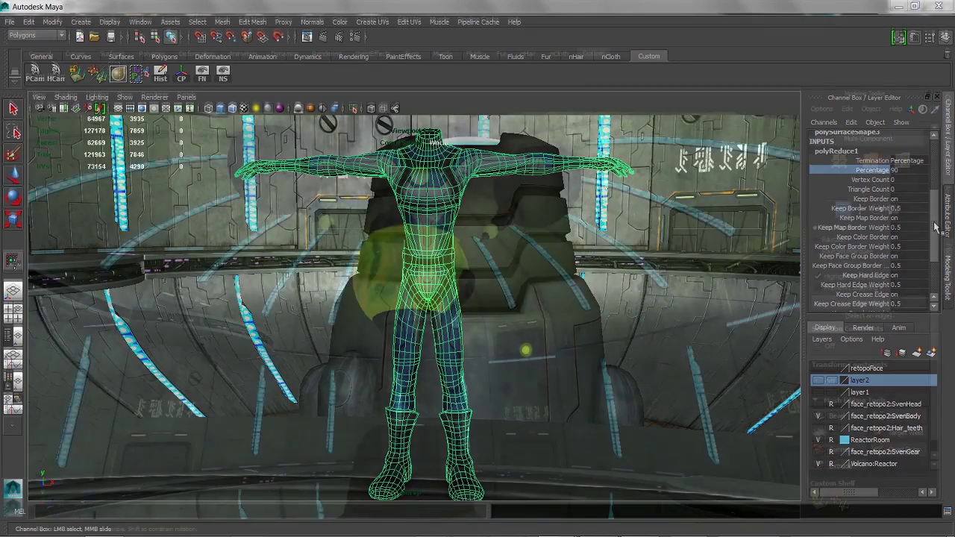
Step: Select a horizontal edge loop around the large sphere in the reactor scene, working in edge mode
{"action": "left_click_drag", "start_coordinate": [648, 271], "coordinate": [644, 273], "text": "alt"}
{"action": "left_click", "coordinate": [871, 163]}
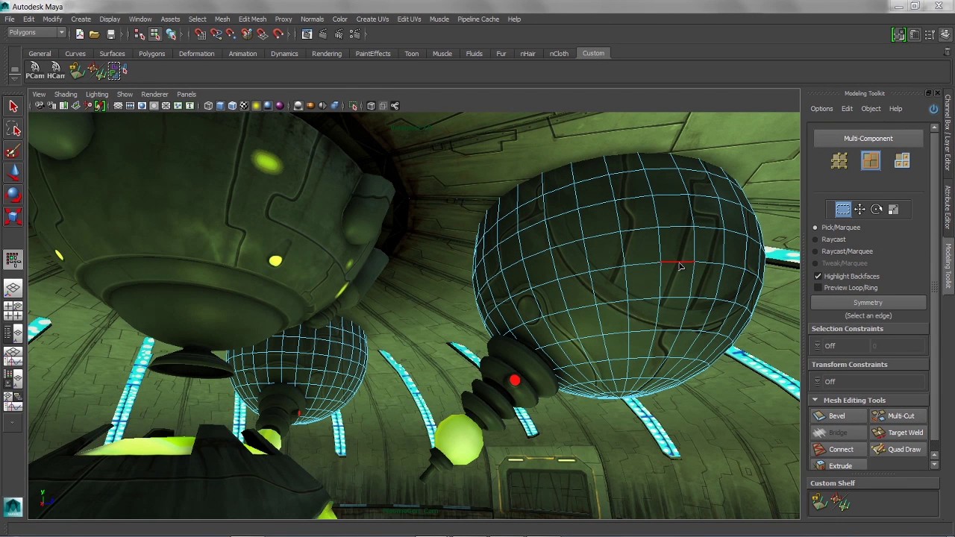
{"action": "left_click", "coordinate": [679, 265]}
{"action": "double_click", "coordinate": [646, 266]}
Step: Select a vertical loop of vertices on the large sphere, working in vertex mode
{"action": "key", "text": "F9"}
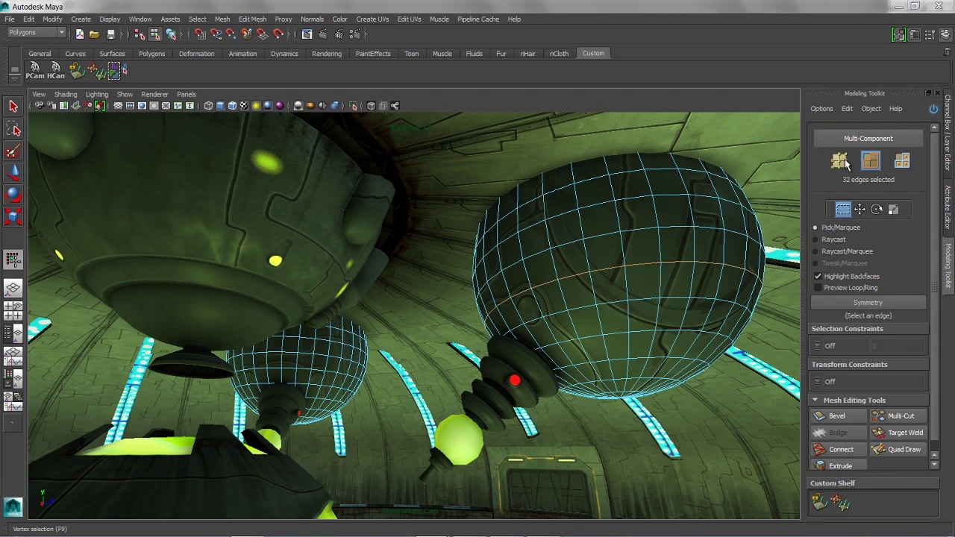
{"action": "left_click", "coordinate": [658, 228]}
{"action": "double_click", "coordinate": [662, 263], "text": "shift"}
Step: Enable Preview Loop/Ring and select one face on the large sphere to preview its face loop
{"action": "left_click", "coordinate": [830, 288]}
{"action": "left_click", "coordinate": [902, 161]}
{"action": "left_click", "coordinate": [679, 244]}
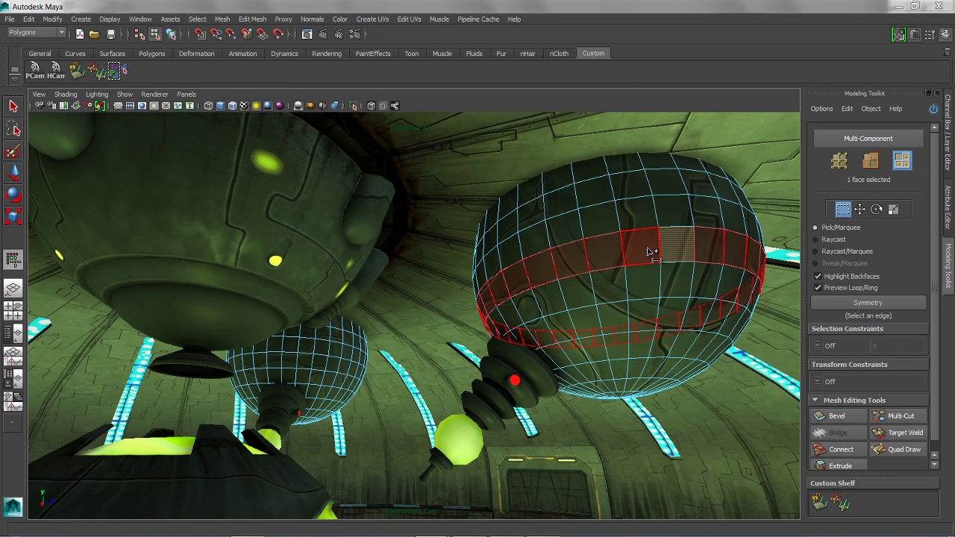
Step: Select edges on the large sphere with Preview Loop/Ring enabled to compare edge loop and ring selections
{"action": "left_click", "coordinate": [870, 160]}
{"action": "double_click", "coordinate": [679, 265]}
{"action": "left_click", "coordinate": [676, 296]}
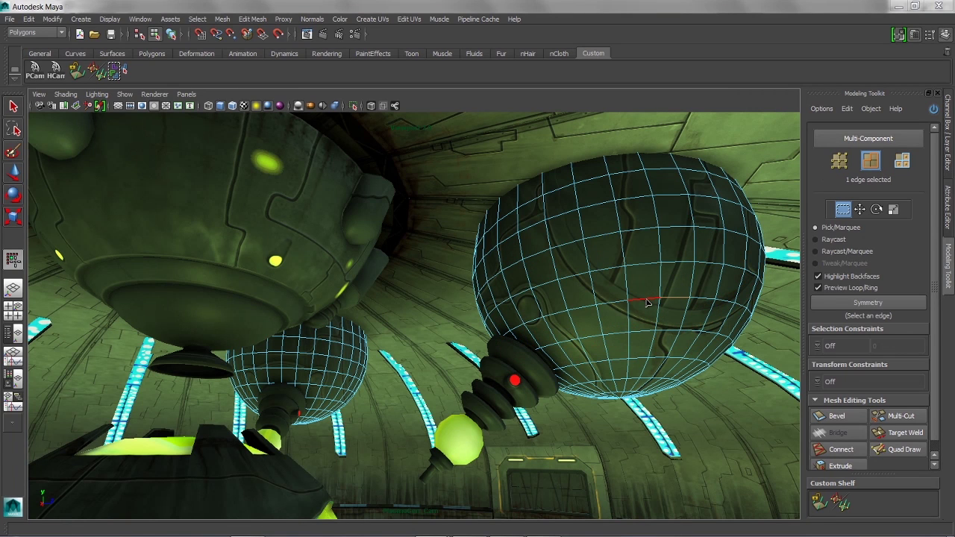
{"action": "left_click", "coordinate": [665, 250]}
Step: Paint-select faces and edges on the large sphere with Raycast picking, and check the separately stored vertex and face selections
{"action": "left_click", "coordinate": [901, 161]}
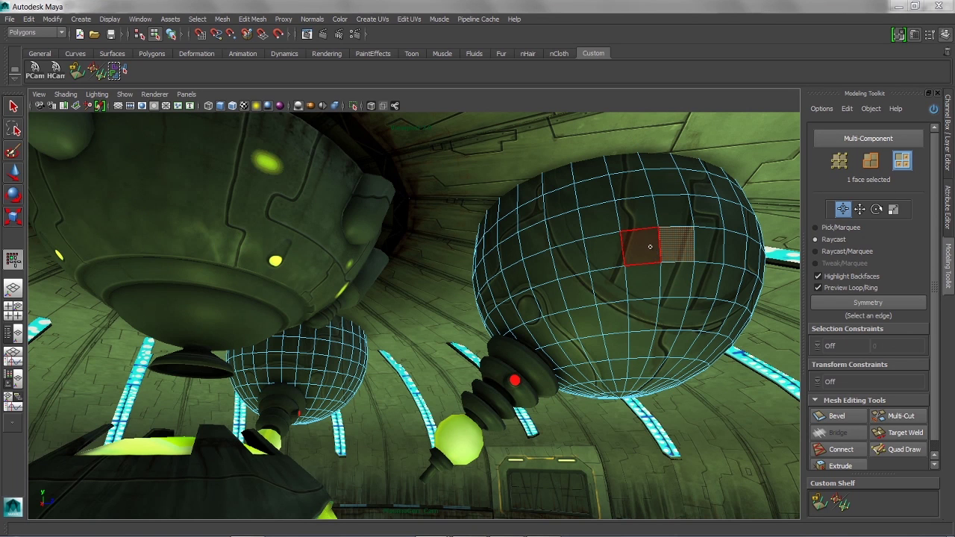
{"action": "mouse_move", "coordinate": [621, 234]}
{"action": "left_mouse_down"}
{"action": "mouse_move", "coordinate": [627, 208]}
{"action": "mouse_move", "coordinate": [724, 255]}
{"action": "mouse_move", "coordinate": [702, 307]}
{"action": "mouse_move", "coordinate": [629, 319]}
{"action": "left_mouse_up"}
{"action": "left_click", "coordinate": [871, 164]}
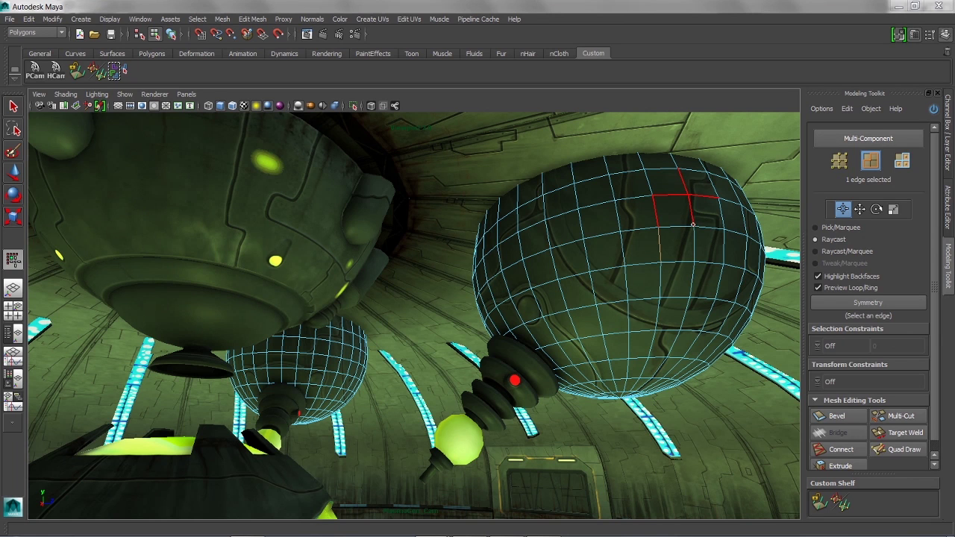
{"action": "left_click_drag", "start_coordinate": [725, 270], "coordinate": [727, 282]}
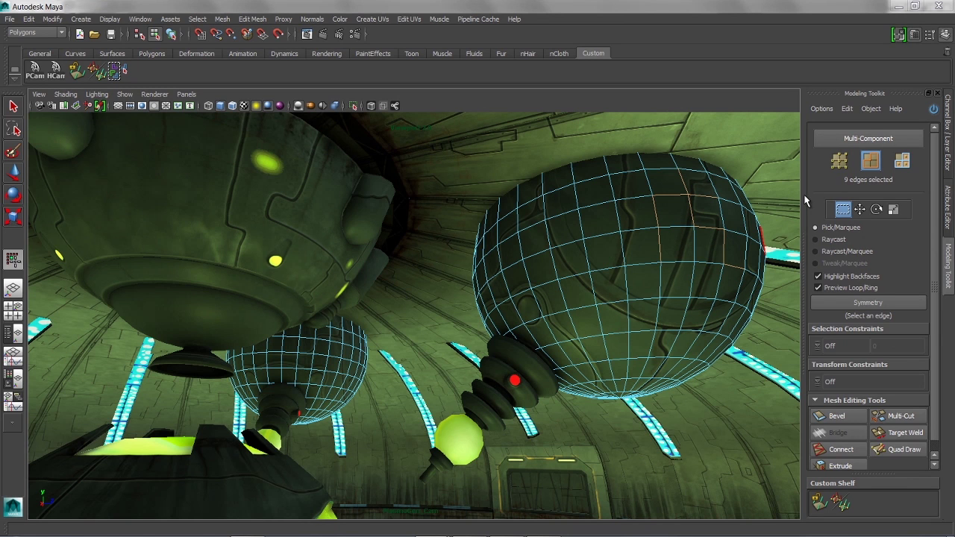
{"action": "left_click", "coordinate": [838, 162]}
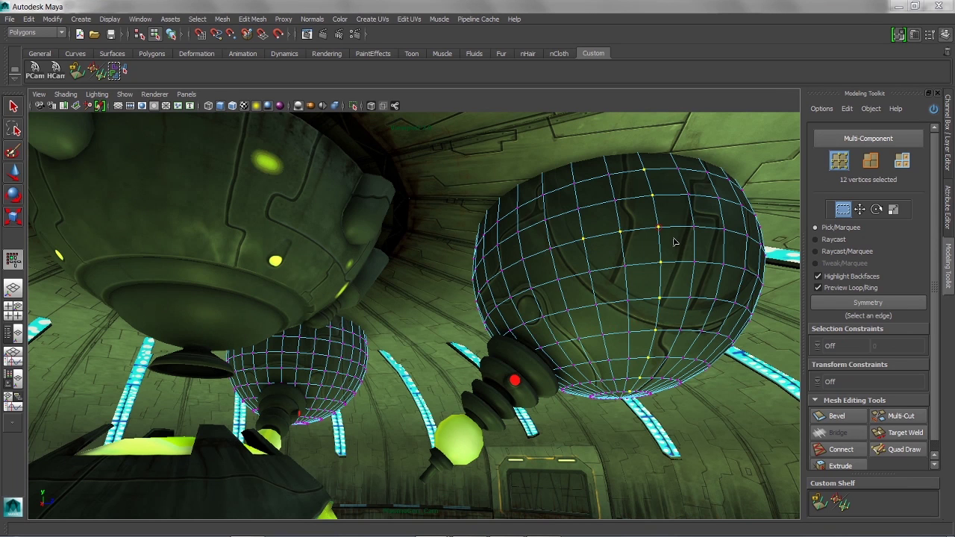
{"action": "left_click", "coordinate": [903, 162]}
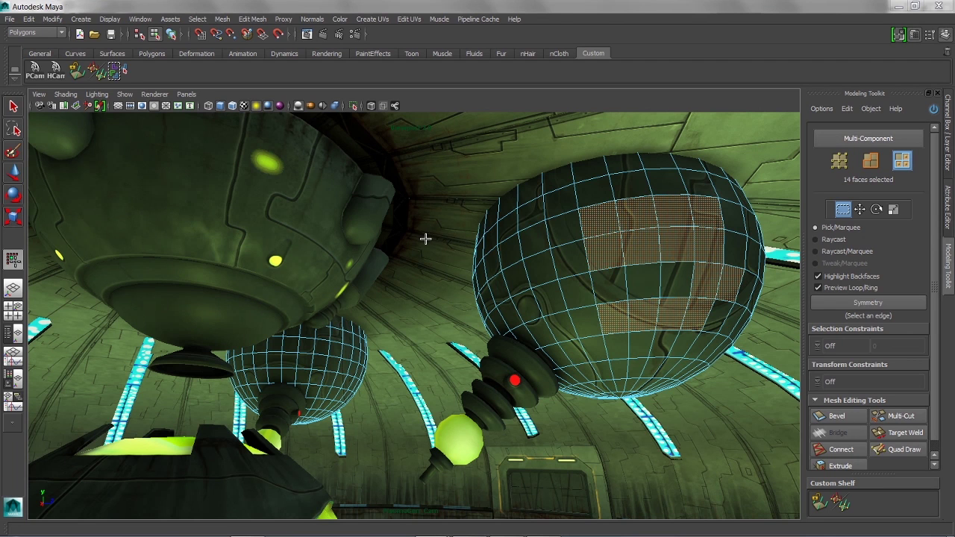
Step: Highlight the large central reactor unit and select the full horizontal face loop around its body
{"action": "left_click", "coordinate": [285, 203]}
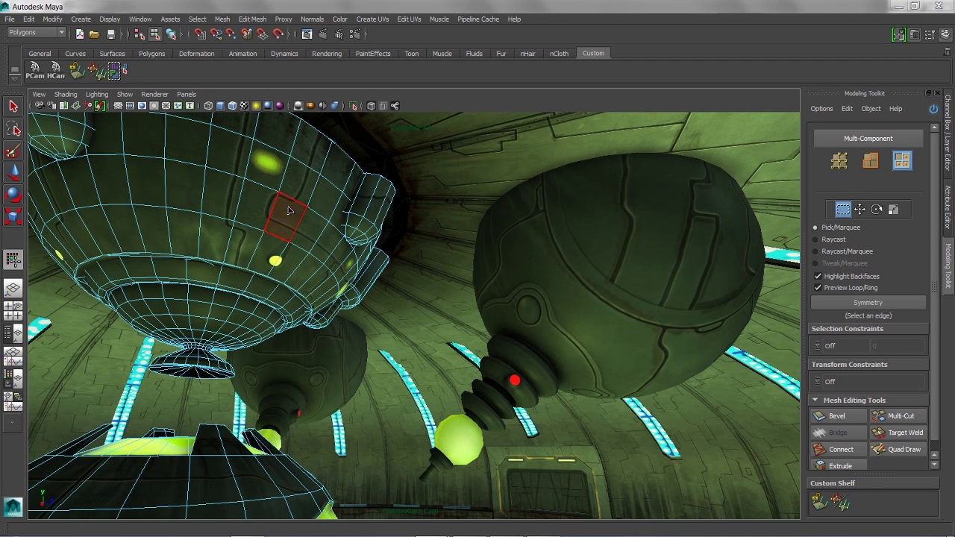
{"action": "left_click", "coordinate": [290, 215]}
{"action": "left_click", "coordinate": [259, 209], "text": "shift"}
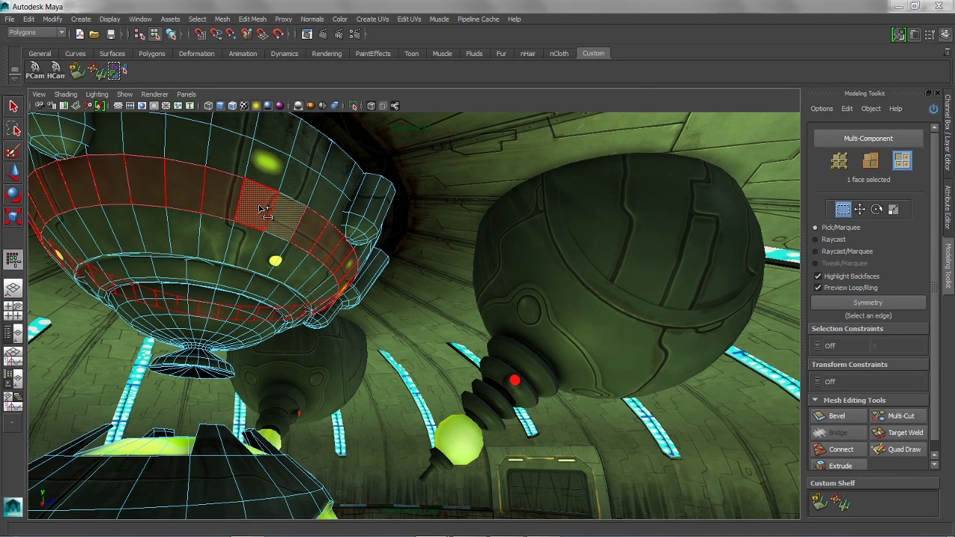
{"action": "double_click", "coordinate": [261, 208], "text": "shift"}
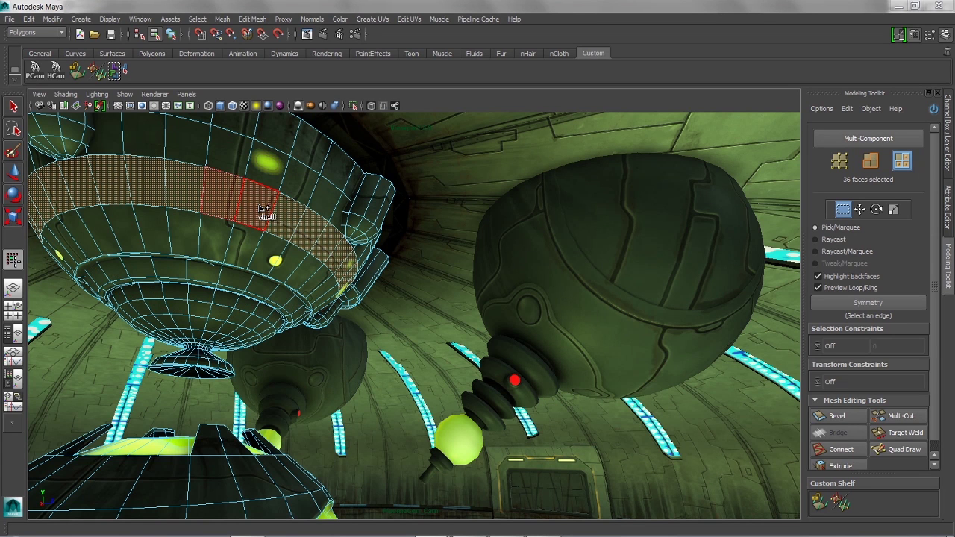
Step: Return to the large sphere and check its stored face, edge and vertex selections
{"action": "left_click", "coordinate": [658, 245]}
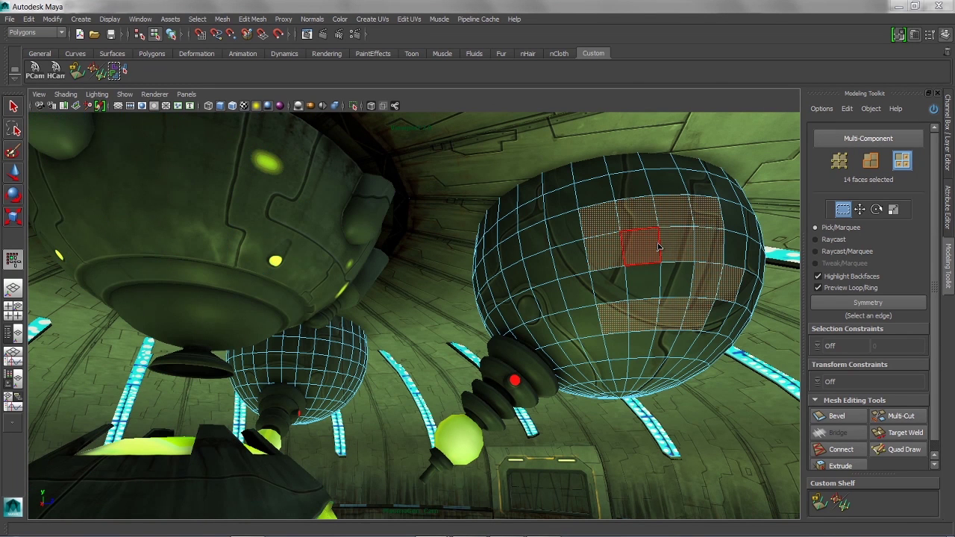
{"action": "left_click", "coordinate": [870, 160]}
{"action": "left_click", "coordinate": [839, 161]}
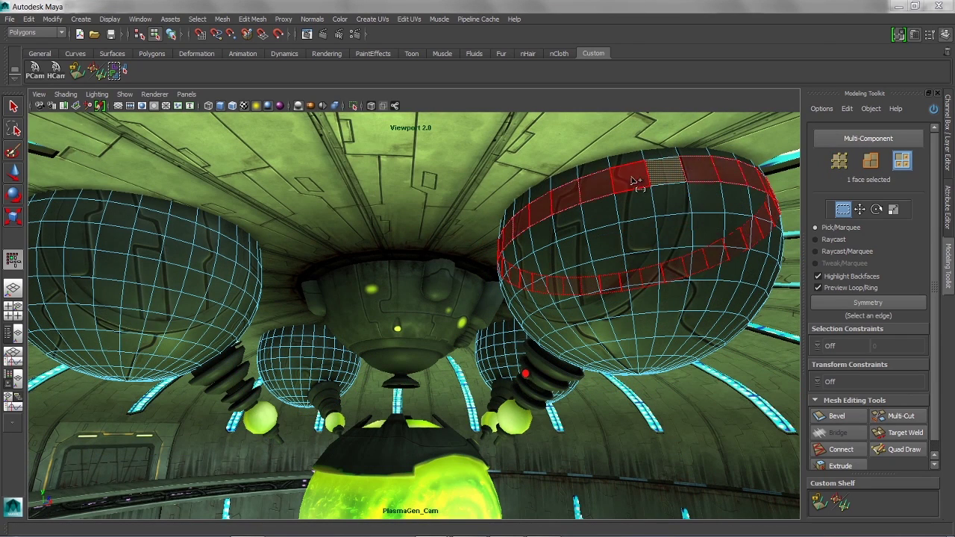
Step: Select two horizontal face loops on one sphere and extend them to the other spheres using Select Similar with 0.0010 tolerance
{"action": "double_click", "coordinate": [633, 181], "text": "shift"}
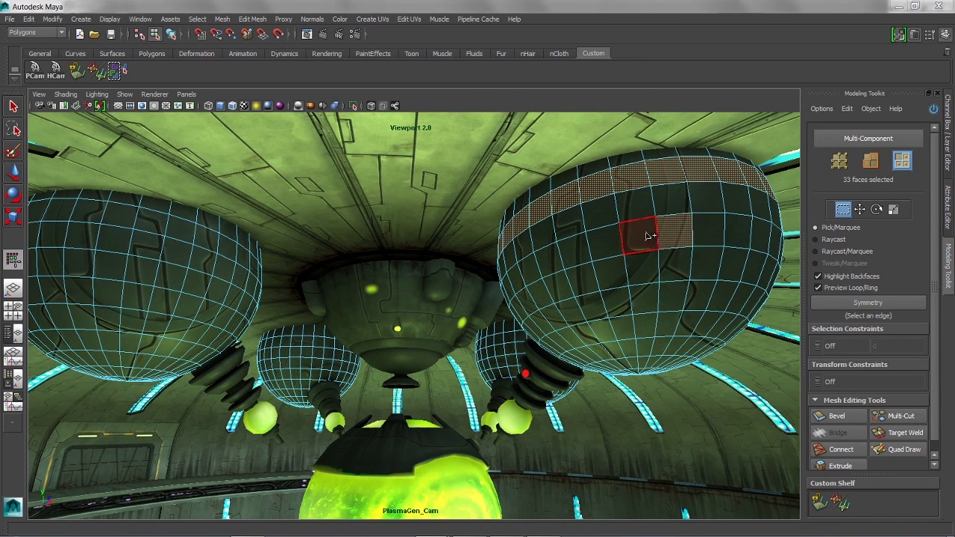
{"action": "double_click", "coordinate": [676, 231], "text": "shift"}
{"action": "left_click", "coordinate": [28, 19]}
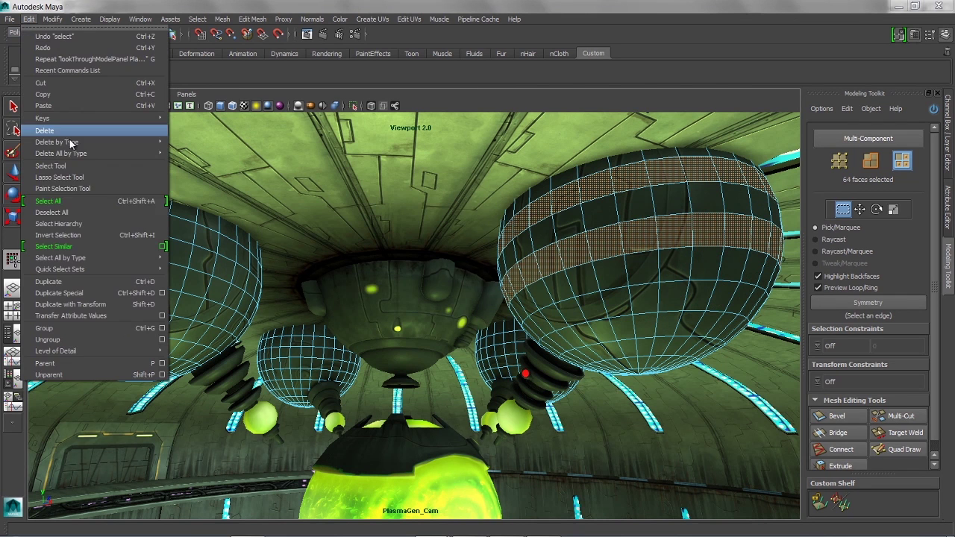
{"action": "left_click", "coordinate": [161, 246]}
{"action": "left_click", "coordinate": [477, 328]}
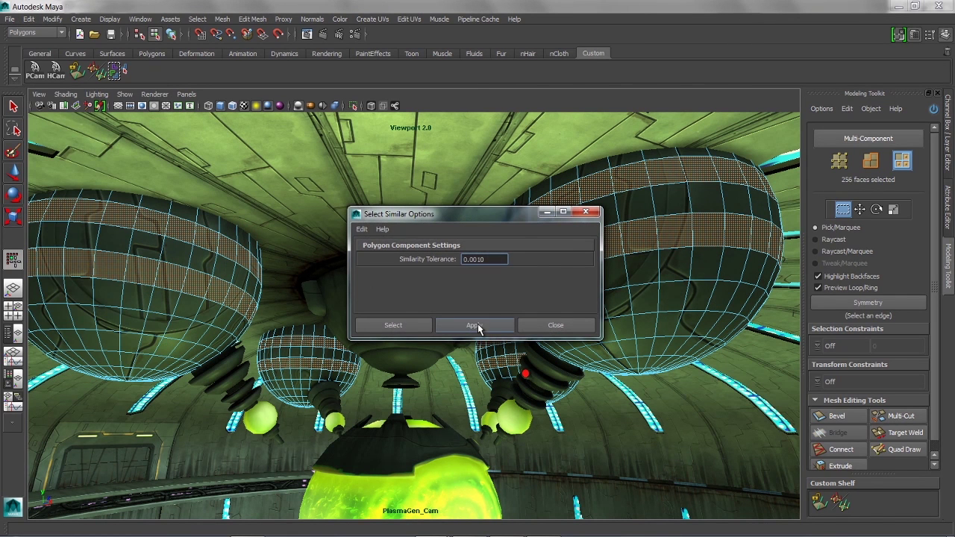
{"action": "left_click", "coordinate": [555, 325]}
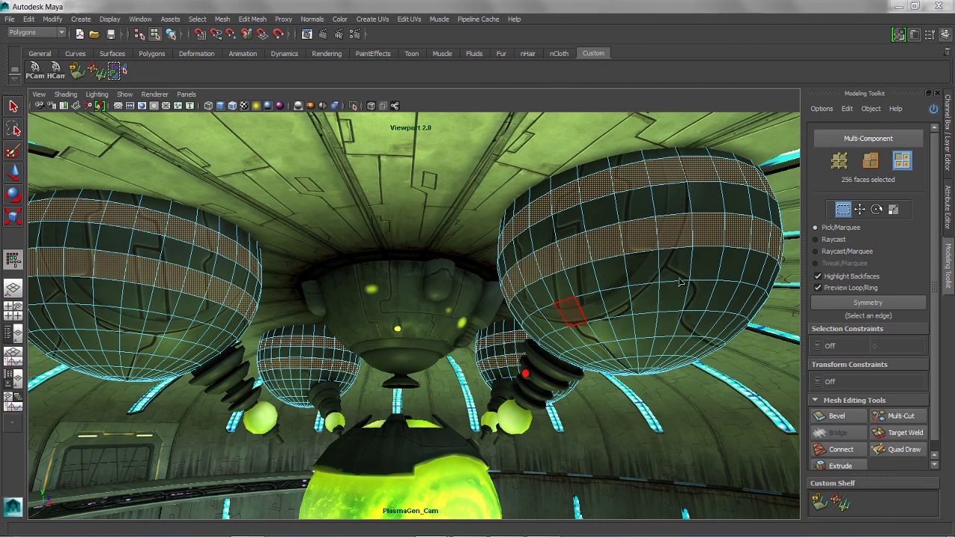
Step: Extrude the selected face bands inward on all the spheres to form recessed grooves
{"action": "left_click", "coordinate": [855, 467]}
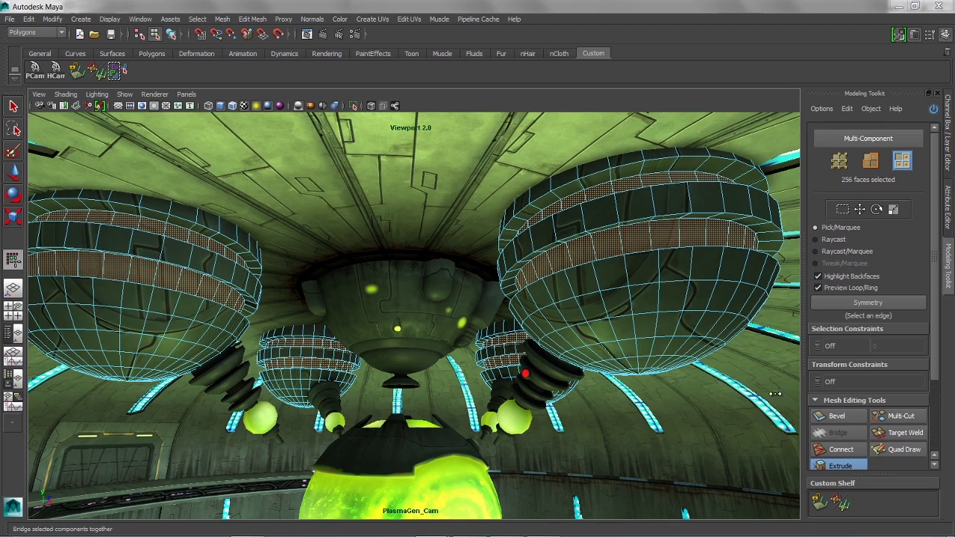
{"action": "left_click_drag", "start_coordinate": [556, 259], "coordinate": [580, 266]}
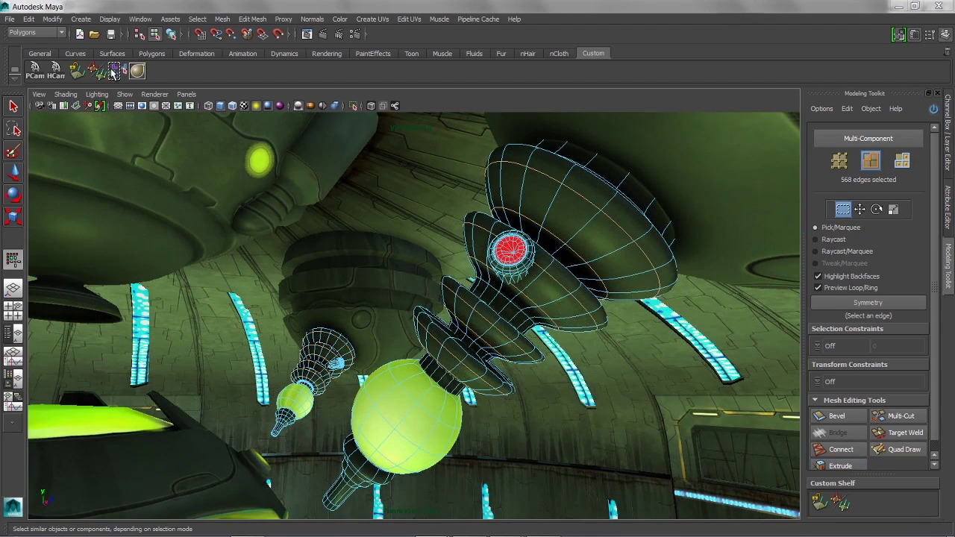
Step: Select the similar rim edges on the disc-shaped insulators and open the Crease Set Editor
{"action": "left_click", "coordinate": [113, 71]}
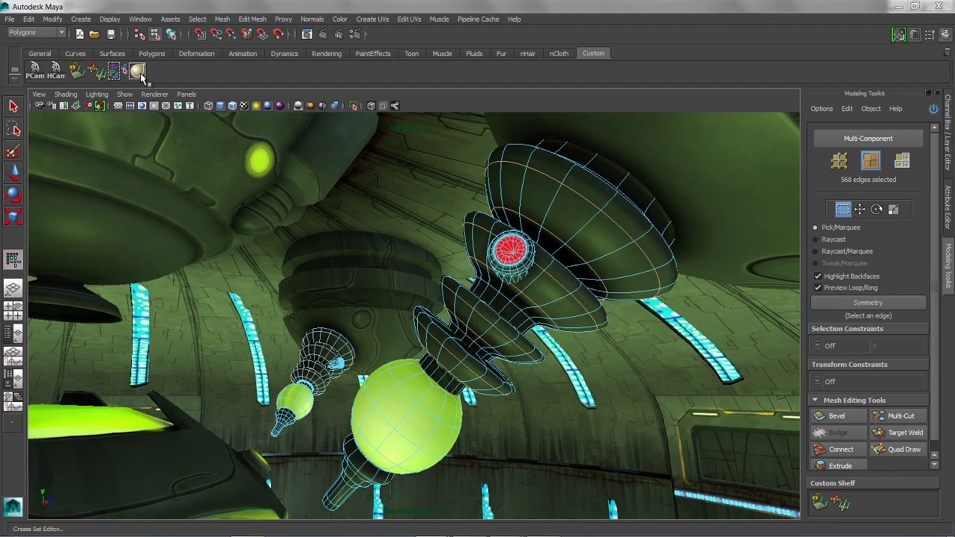
{"action": "left_click_drag", "start_coordinate": [556, 261], "coordinate": [147, 197]}
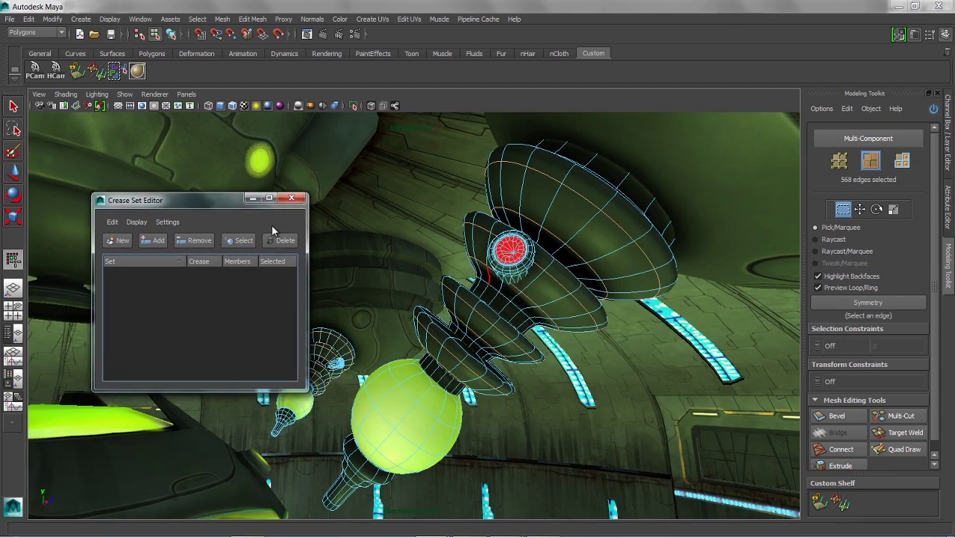
{"action": "right_click_drag", "start_coordinate": [385, 249], "coordinate": [354, 252], "text": "alt"}
{"action": "middle_click_drag", "start_coordinate": [353, 251], "coordinate": [497, 264], "text": "alt"}
{"action": "right_click_drag", "start_coordinate": [497, 264], "coordinate": [438, 275], "text": "alt"}
{"action": "middle_click_drag", "start_coordinate": [437, 275], "coordinate": [455, 271], "text": "alt"}
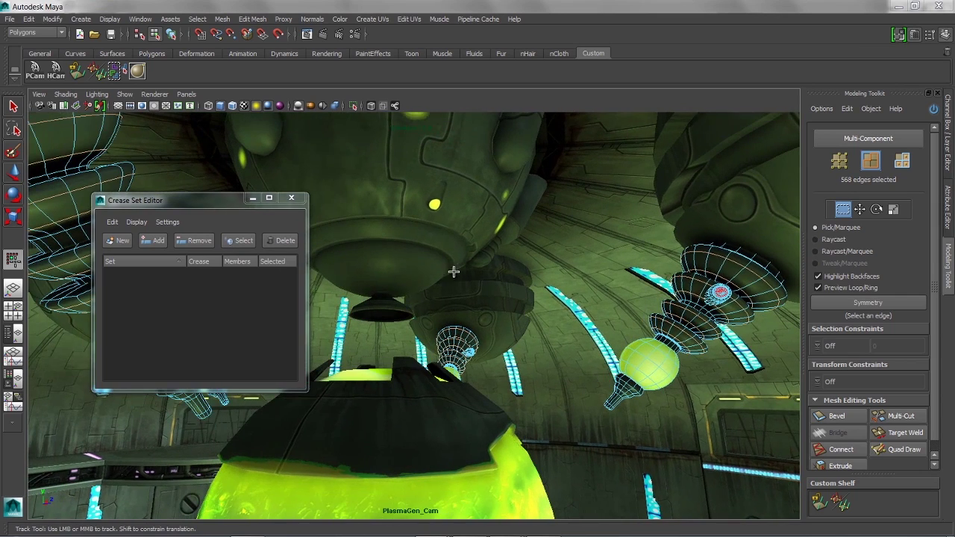
Step: Create a crease set from the selected rim edges of the insulators and set its crease to 8
{"action": "left_click", "coordinate": [117, 241]}
{"action": "double_click", "coordinate": [202, 273]}
{"action": "type", "text": "8"}
{"action": "key", "text": "Return"}
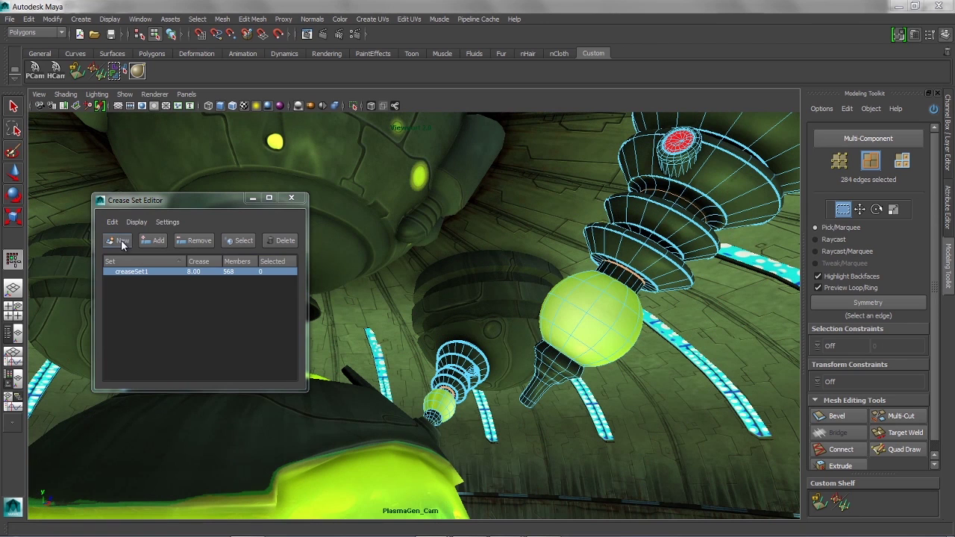
Step: Create a second crease set from the newly selected insulator edges and set its crease to 4
{"action": "left_click", "coordinate": [121, 241]}
{"action": "double_click", "coordinate": [201, 279]}
{"action": "type", "text": "1"}
{"action": "key", "text": "Return"}
{"action": "double_click", "coordinate": [200, 279]}
{"action": "type", "text": "4"}
{"action": "key", "text": "Return"}
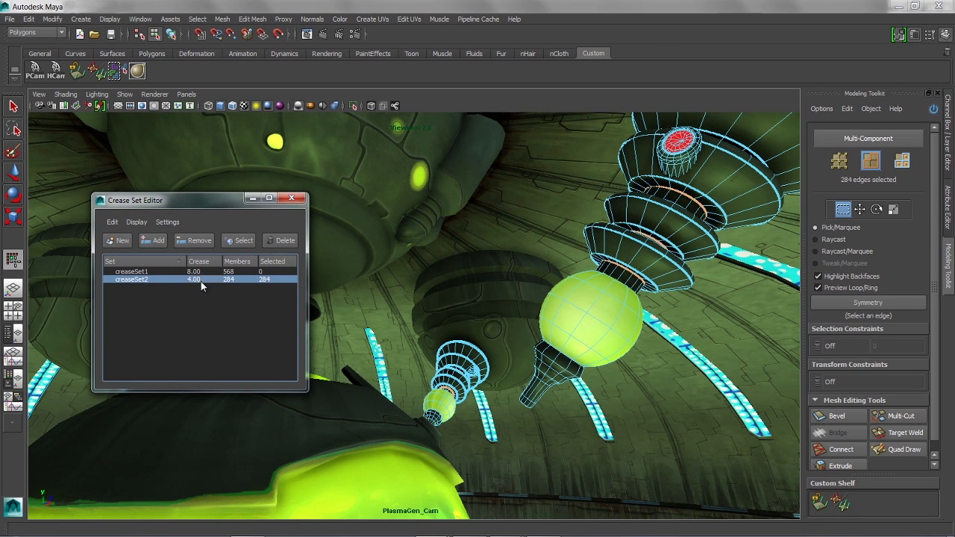
Step: Select three horizontal edge loops on the lower half of the large sphere
{"action": "left_click_drag", "start_coordinate": [541, 264], "coordinate": [534, 269], "text": "alt"}
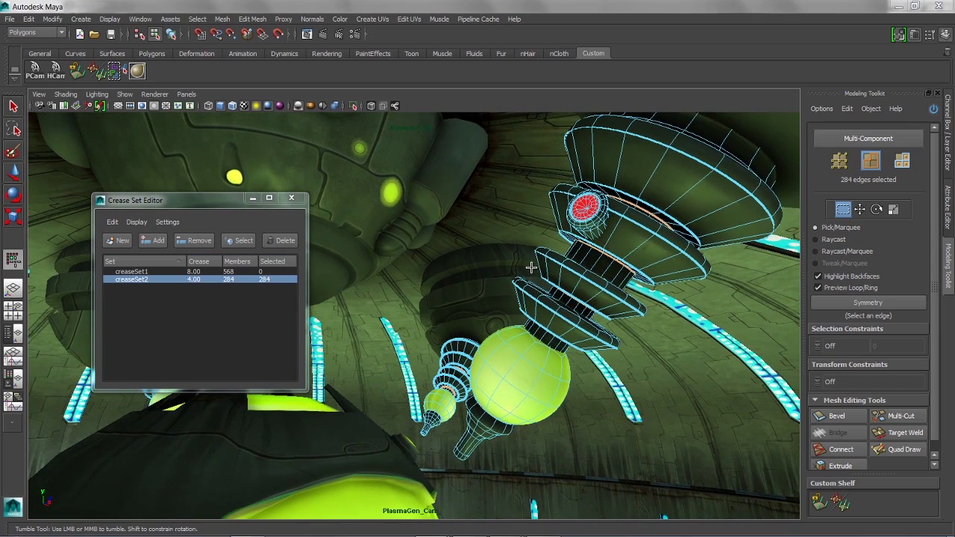
{"action": "left_click", "coordinate": [538, 199]}
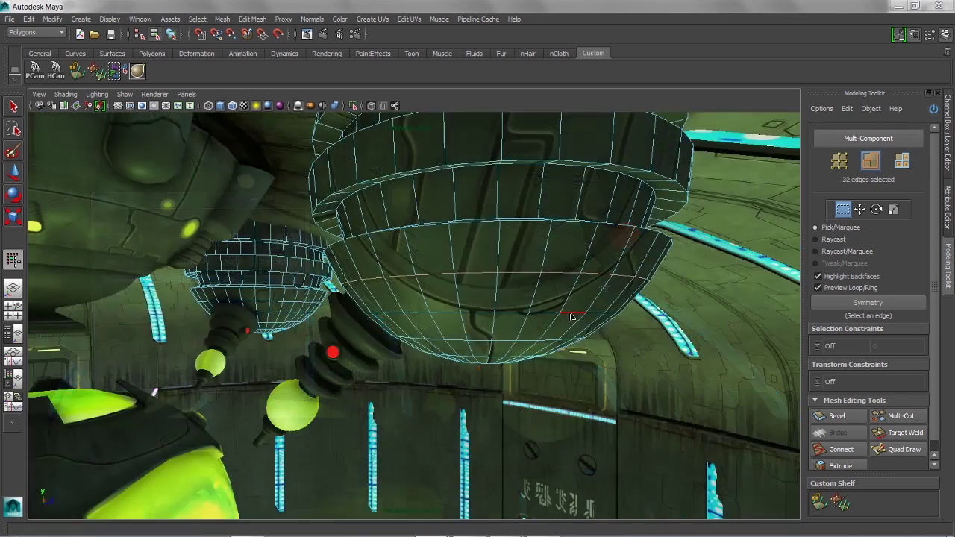
{"action": "double_click", "coordinate": [571, 316], "text": "shift"}
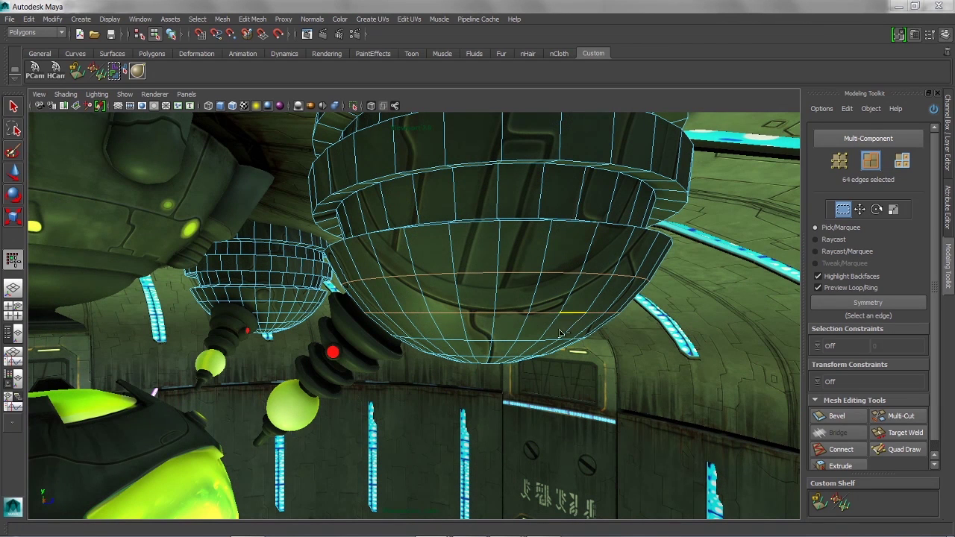
{"action": "double_click", "coordinate": [553, 342], "text": "shift"}
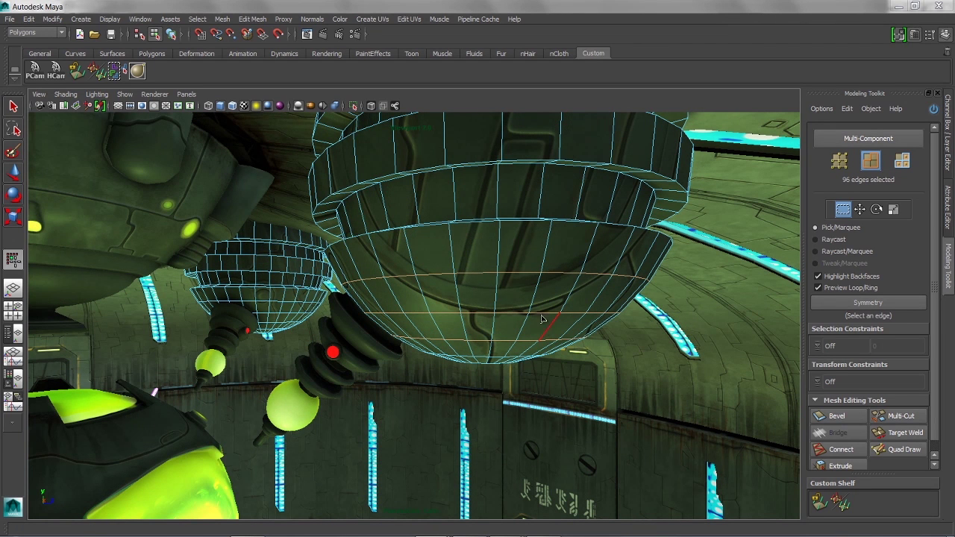
Step: Apply Edit Edge Flow to the selected loops with an Adjust Edge Flow value of 0
{"action": "left_click", "coordinate": [253, 19]}
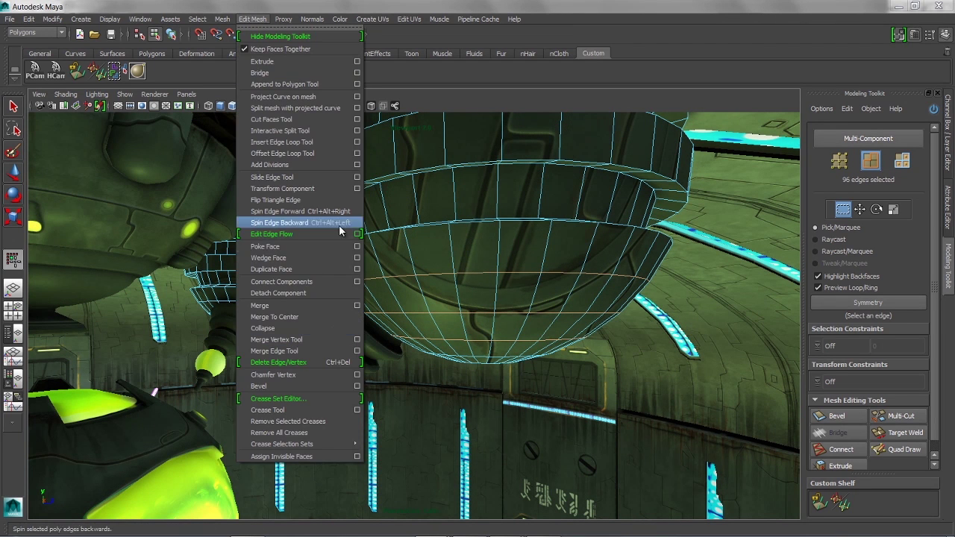
{"action": "left_click", "coordinate": [356, 234]}
{"action": "left_click_drag", "start_coordinate": [717, 213], "coordinate": [166, 242]}
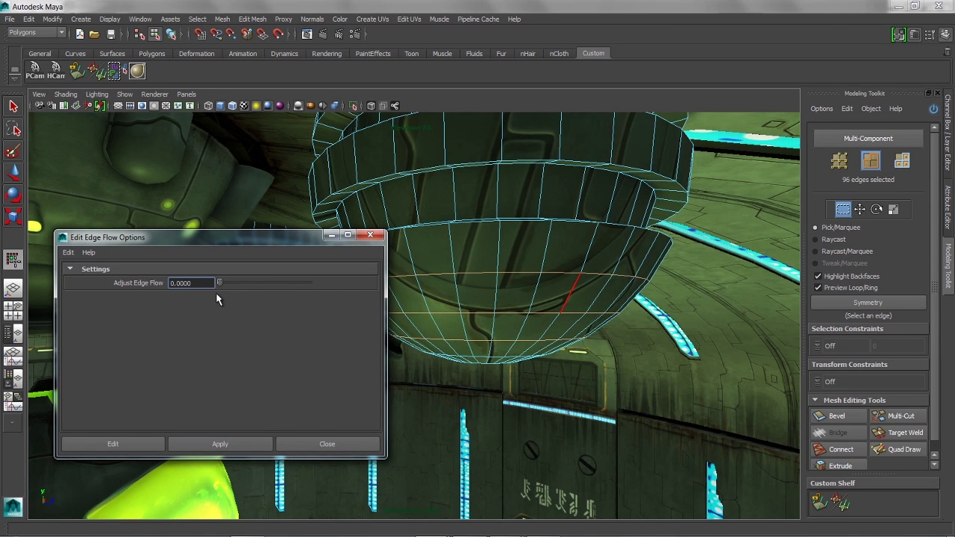
{"action": "left_click_drag", "start_coordinate": [309, 282], "coordinate": [220, 284]}
{"action": "left_click", "coordinate": [234, 444]}
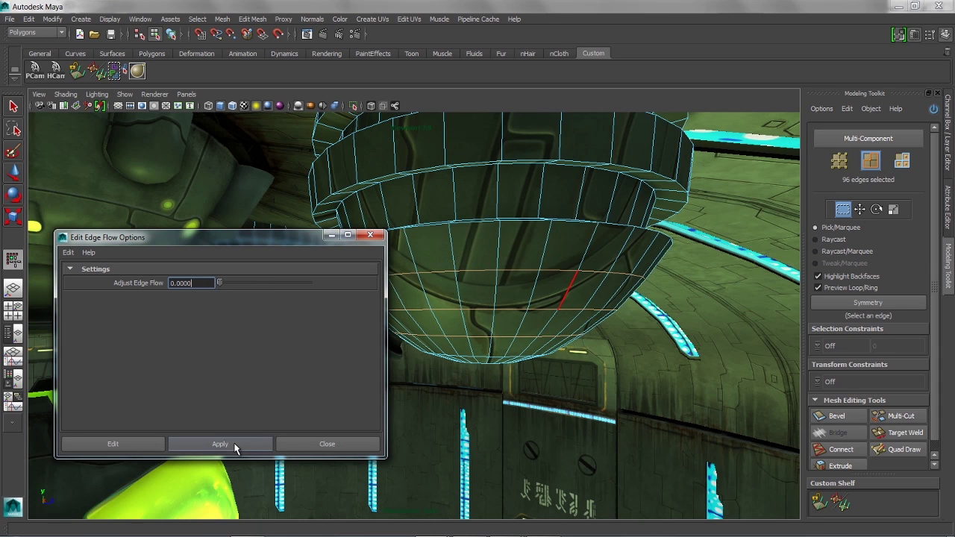
{"action": "left_click", "coordinate": [328, 444]}
Step: Interactively adjust the edge flow amount in the polyEditEdgeFlow1 history of the sphere
{"action": "left_click", "coordinate": [949, 131]}
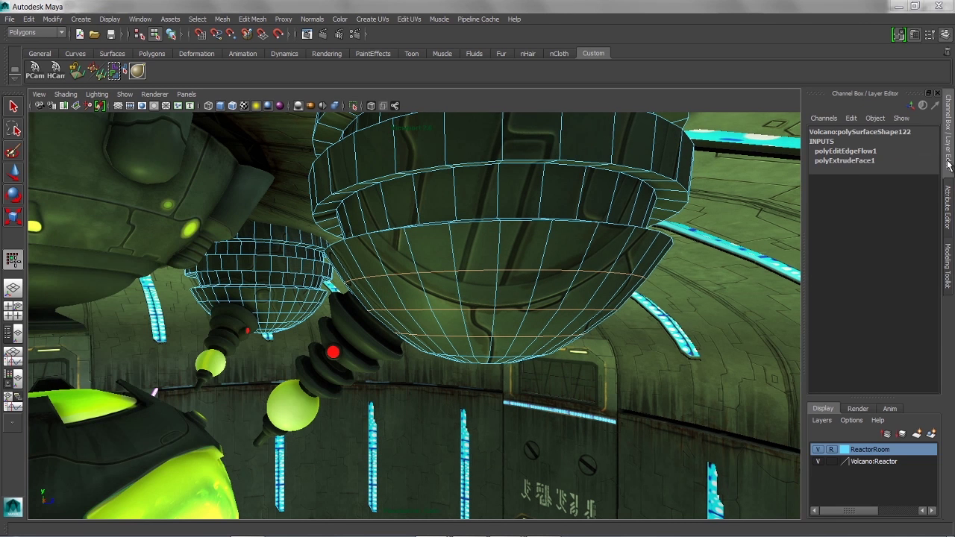
{"action": "left_click", "coordinate": [849, 152]}
{"action": "left_click", "coordinate": [882, 172]}
{"action": "mouse_move", "coordinate": [669, 306]}
{"action": "middle_mouse_down"}
{"action": "mouse_move", "coordinate": [706, 306]}
{"action": "mouse_move", "coordinate": [679, 307]}
{"action": "middle_mouse_up"}
{"action": "middle_click_drag", "start_coordinate": [679, 307], "coordinate": [658, 307]}
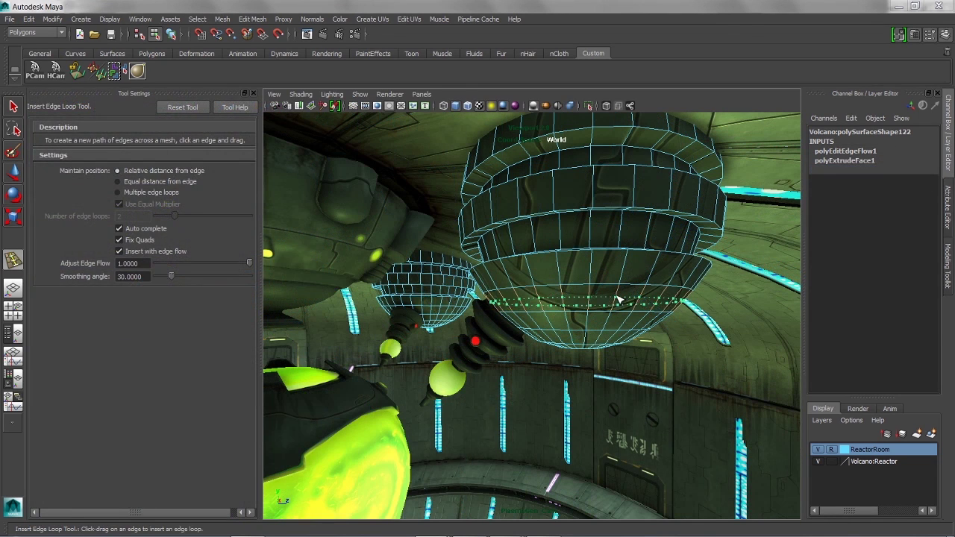
Step: Insert an edge loop that follows the edge flow around the lower half of the large sphere
{"action": "left_click", "coordinate": [619, 301]}
{"action": "middle_click_drag", "start_coordinate": [760, 258], "coordinate": [715, 258]}
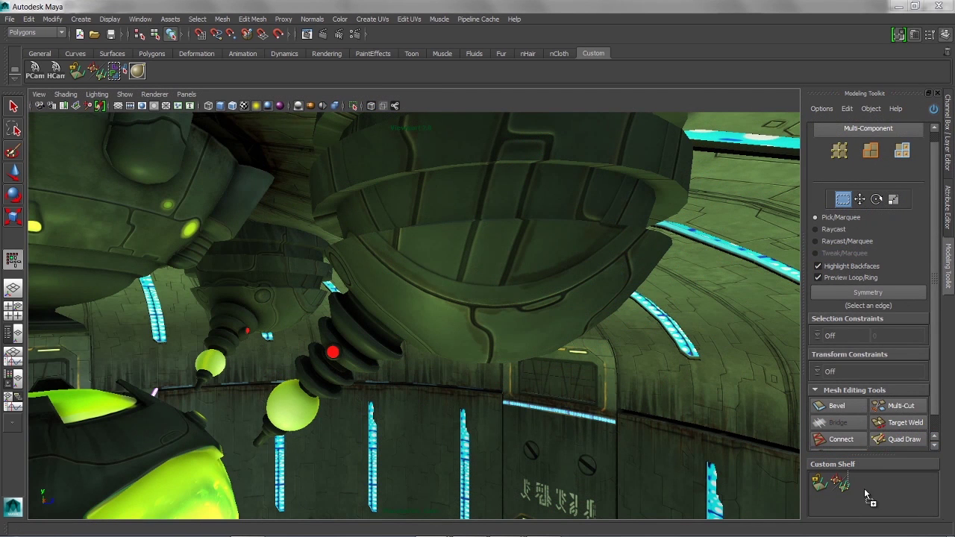
Step: Add the Select Similar command to the Modeling Toolkit's custom shelf
{"action": "middle_click_drag", "start_coordinate": [866, 494], "coordinate": [866, 491]}
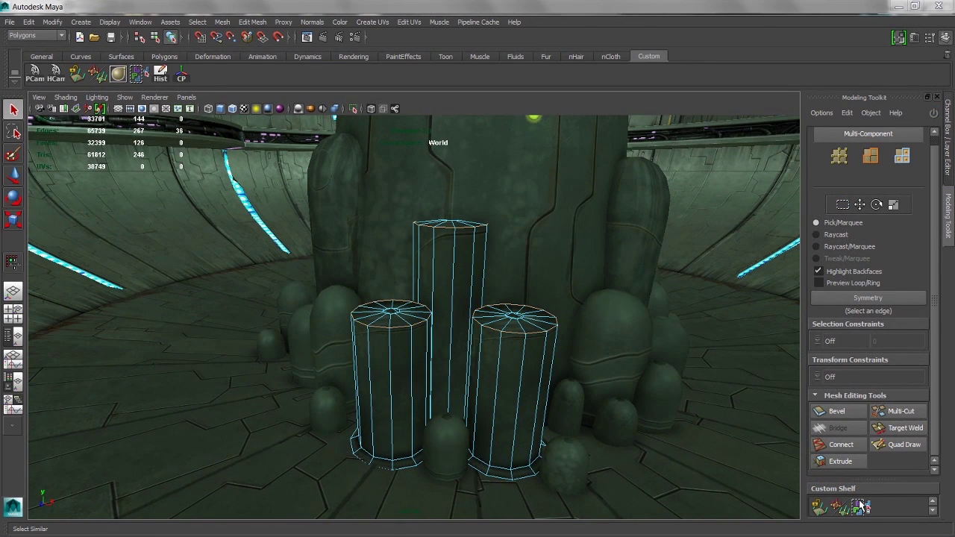
Step: Bevel the selected top rim edges of the three cylinders and interactively adjust the bevel's segments and offset
{"action": "left_click", "coordinate": [832, 411]}
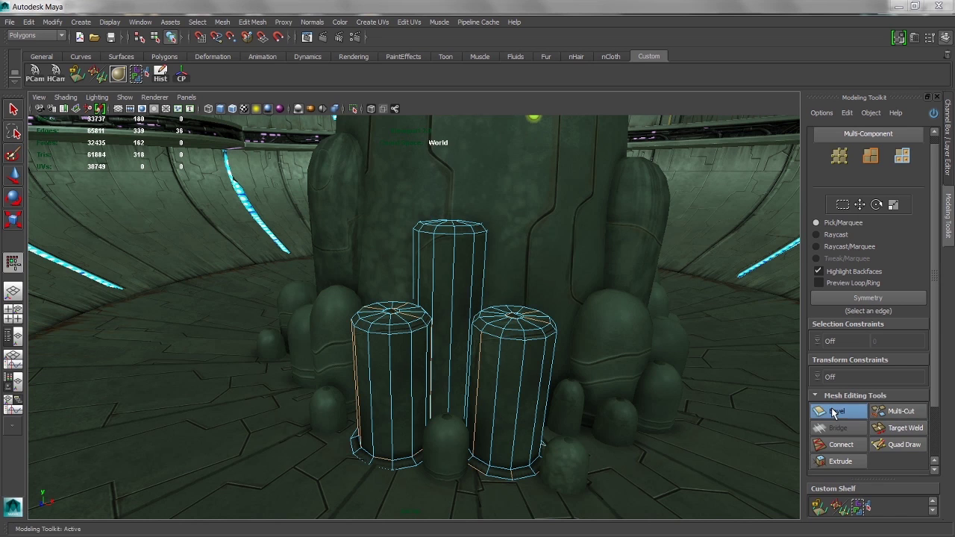
{"action": "scroll", "coordinate": [933, 351], "scroll_direction": "down", "scroll_amount": 2}
{"action": "left_click", "coordinate": [827, 431]}
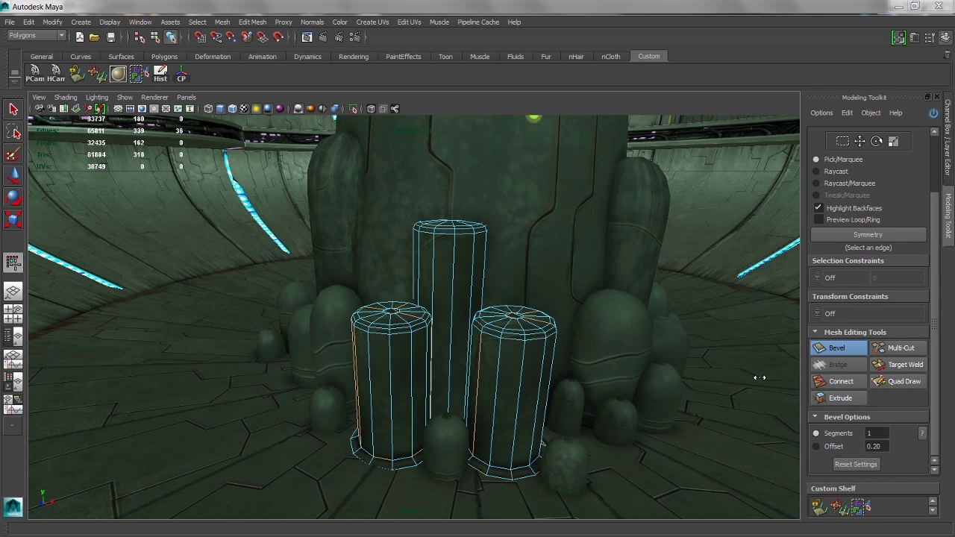
{"action": "left_click", "coordinate": [841, 444]}
{"action": "left_click_drag", "start_coordinate": [692, 336], "coordinate": [761, 363]}
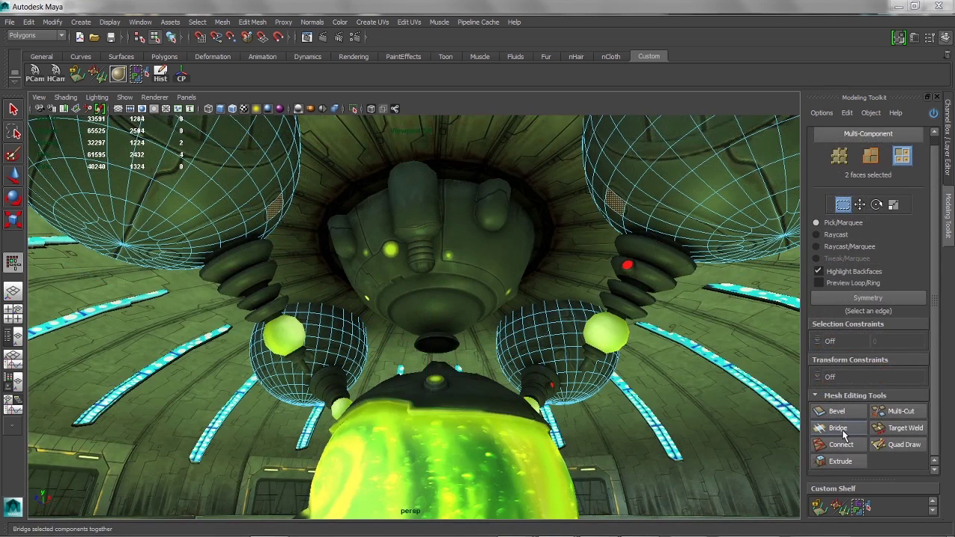
Step: Bridge the selected faces of the two large spheres with 4 divisions along a curved path and adjust the bridge's twist
{"action": "left_click_drag", "start_coordinate": [936, 282], "coordinate": [944, 388]}
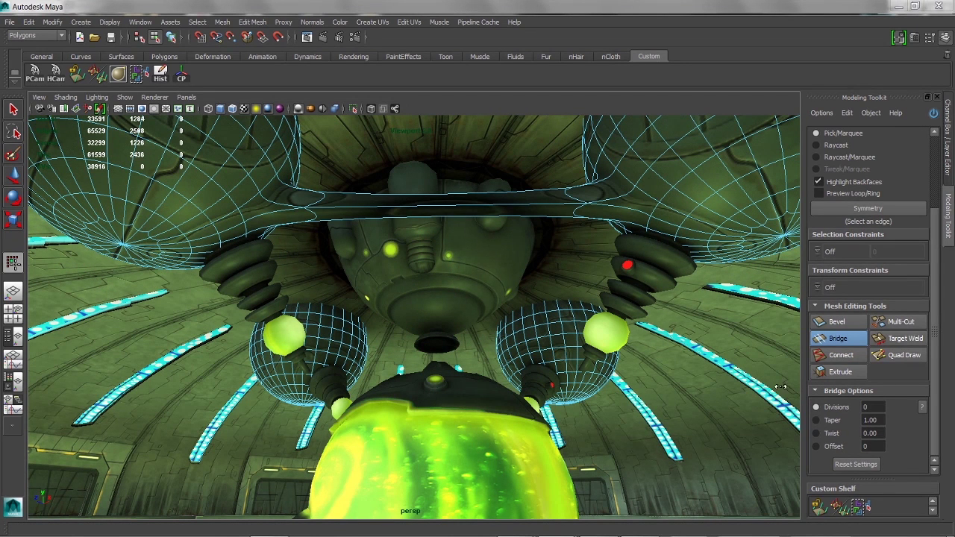
{"action": "right_click", "coordinate": [706, 343]}
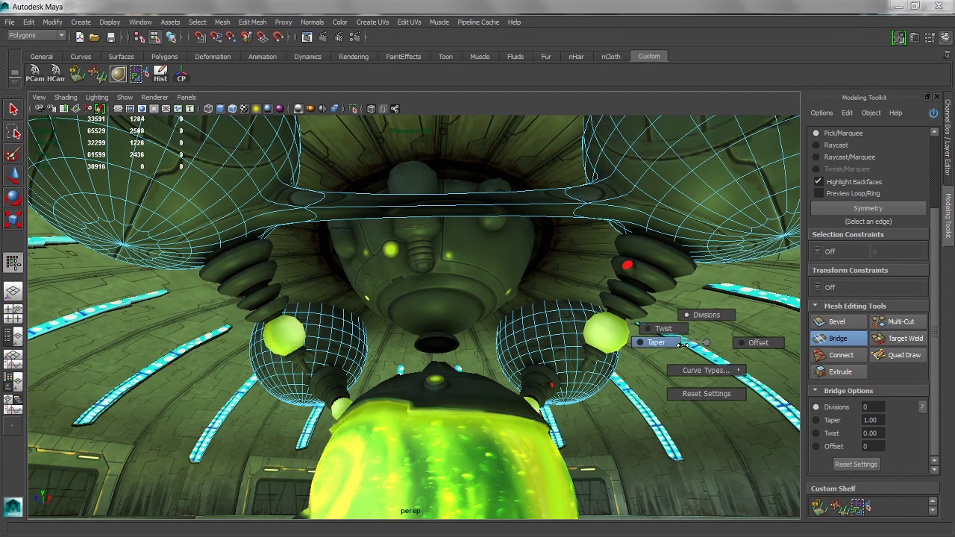
{"action": "left_click", "coordinate": [700, 319]}
{"action": "left_click_drag", "start_coordinate": [564, 274], "coordinate": [614, 277]}
{"action": "right_click_drag", "start_coordinate": [596, 268], "coordinate": [544, 286]}
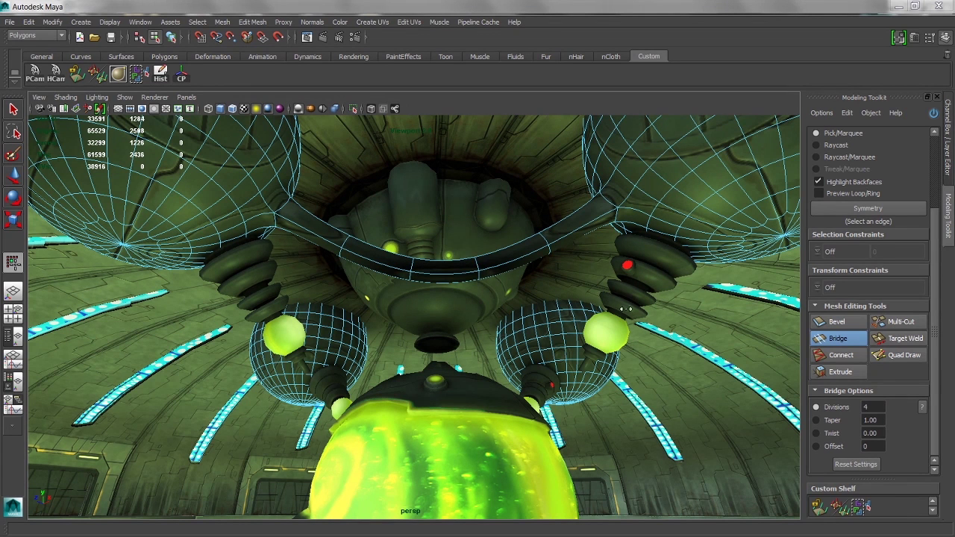
{"action": "right_click_drag", "start_coordinate": [686, 334], "coordinate": [649, 314]}
{"action": "middle_click_drag", "start_coordinate": [306, 318], "coordinate": [719, 321]}
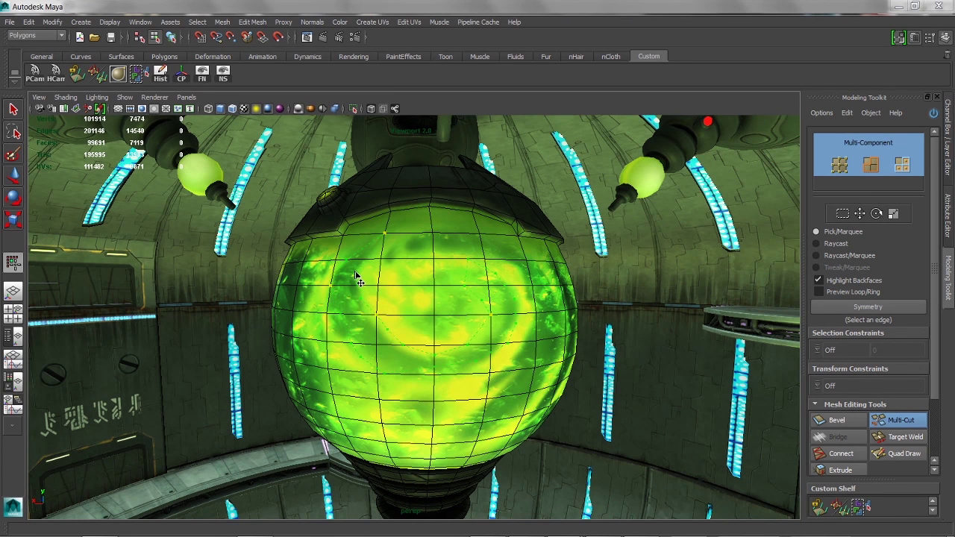
Step: Finish the curved Multi-Cut outline on the glowing plasma sphere and slice diagonally across its lower part twice
{"action": "left_click", "coordinate": [385, 234]}
{"action": "left_click_drag", "start_coordinate": [385, 234], "coordinate": [228, 356], "text": "alt"}
{"action": "left_click_drag", "start_coordinate": [214, 293], "coordinate": [582, 441]}
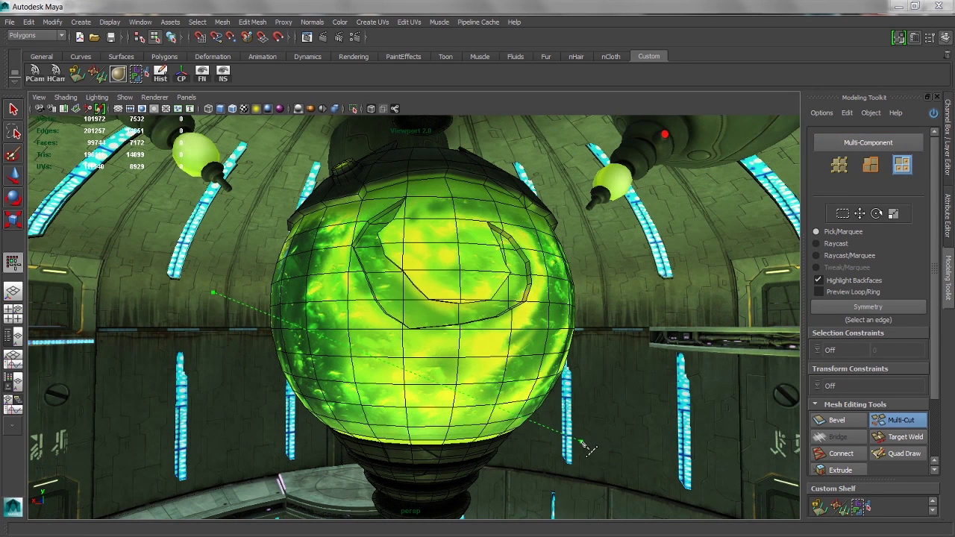
{"action": "left_click_drag", "start_coordinate": [221, 330], "coordinate": [553, 444]}
Step: Insert edge loops through the side of the glowing plasma sphere with Multi-Cut
{"action": "left_click_drag", "start_coordinate": [335, 465], "coordinate": [524, 284], "text": "alt"}
{"action": "left_click", "coordinate": [523, 283], "text": "ctrl"}
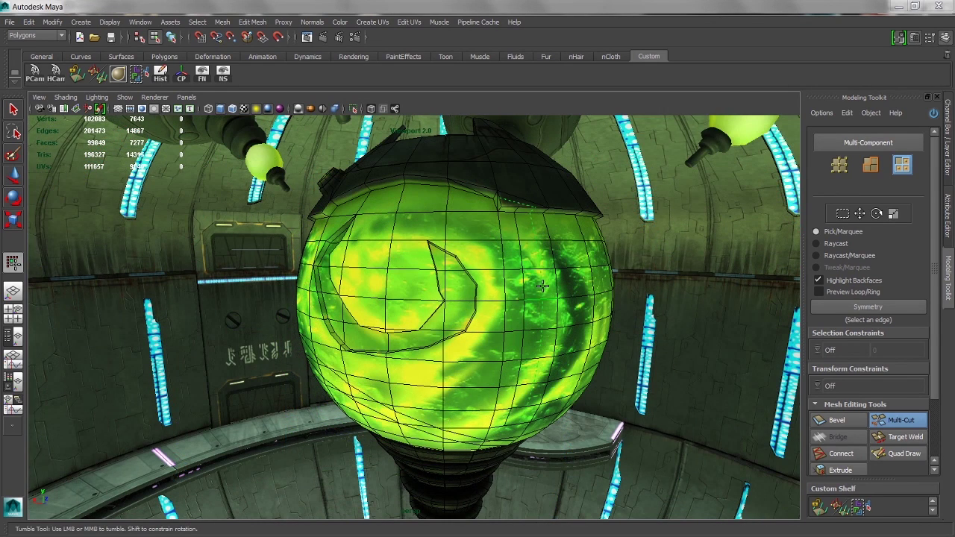
{"action": "left_click", "coordinate": [544, 285], "text": "ctrl"}
{"action": "left_click", "coordinate": [539, 356], "text": "ctrl"}
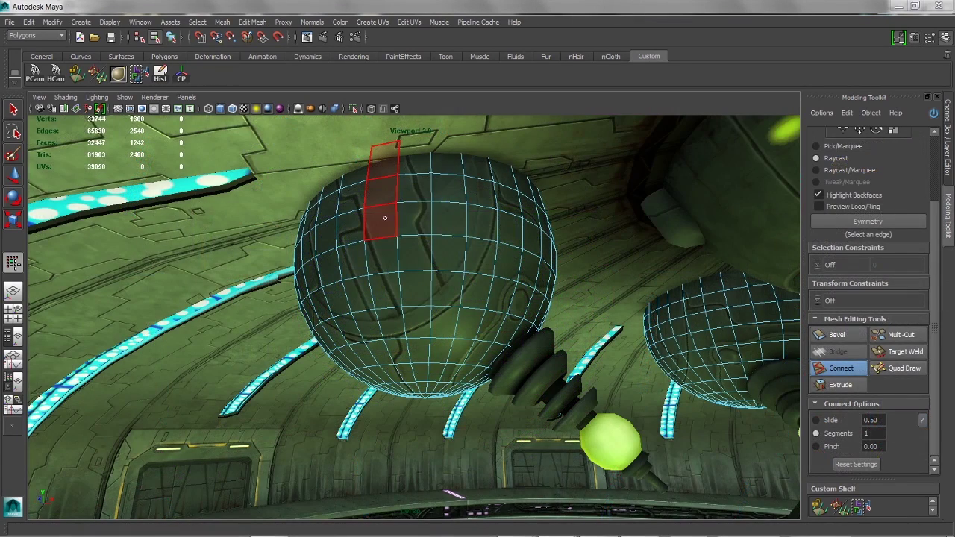
Step: Select a stepped path of faces across the sphere with Connect, then adjust the connection's segments, slide and pinch
{"action": "mouse_move", "coordinate": [385, 218]}
{"action": "left_mouse_down"}
{"action": "mouse_move", "coordinate": [446, 224]}
{"action": "mouse_move", "coordinate": [454, 260]}
{"action": "mouse_move", "coordinate": [500, 286]}
{"action": "left_mouse_up"}
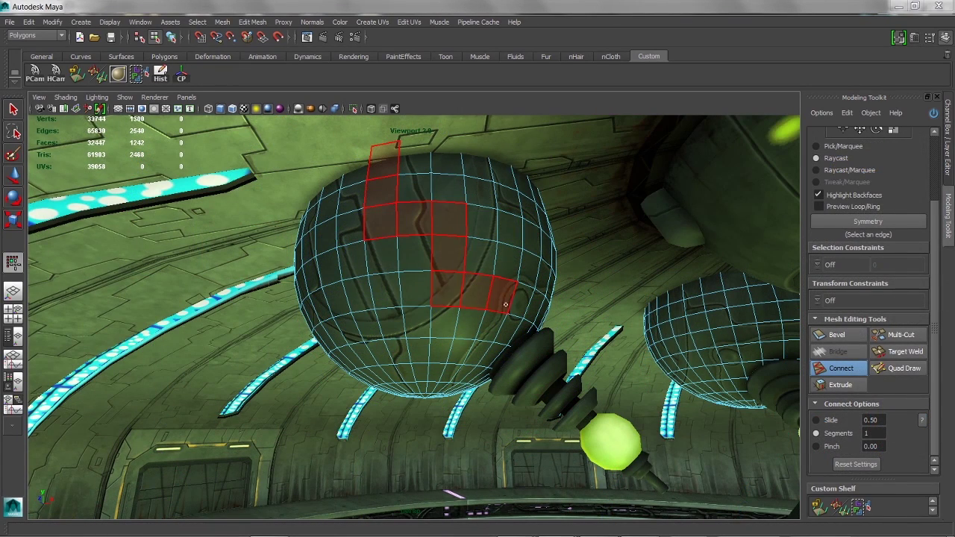
{"action": "mouse_move", "coordinate": [509, 324]}
{"action": "left_mouse_down"}
{"action": "mouse_move", "coordinate": [527, 332]}
{"action": "mouse_move", "coordinate": [569, 318]}
{"action": "left_mouse_up"}
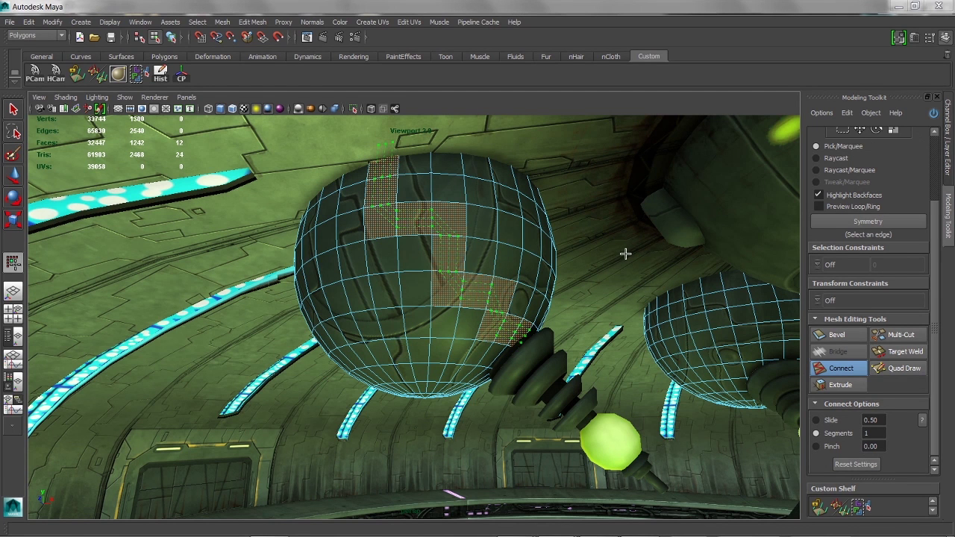
{"action": "left_click", "coordinate": [875, 434]}
{"action": "left_click", "coordinate": [836, 427]}
{"action": "mouse_move", "coordinate": [600, 222]}
{"action": "middle_mouse_down"}
{"action": "mouse_move", "coordinate": [633, 222]}
{"action": "mouse_move", "coordinate": [563, 237]}
{"action": "mouse_move", "coordinate": [631, 231]}
{"action": "mouse_move", "coordinate": [611, 233]}
{"action": "middle_mouse_up"}
{"action": "left_click", "coordinate": [821, 446]}
{"action": "middle_click_drag", "start_coordinate": [610, 271], "coordinate": [646, 271]}
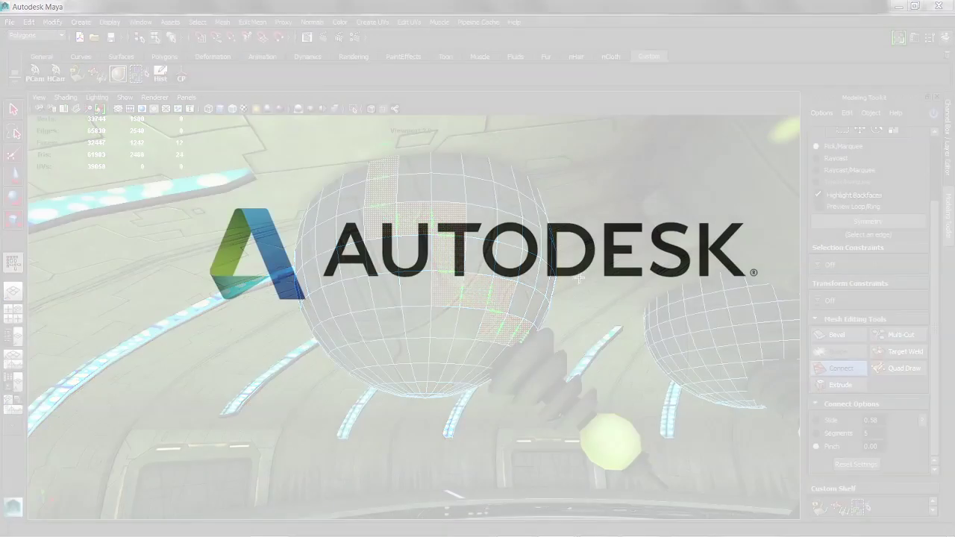